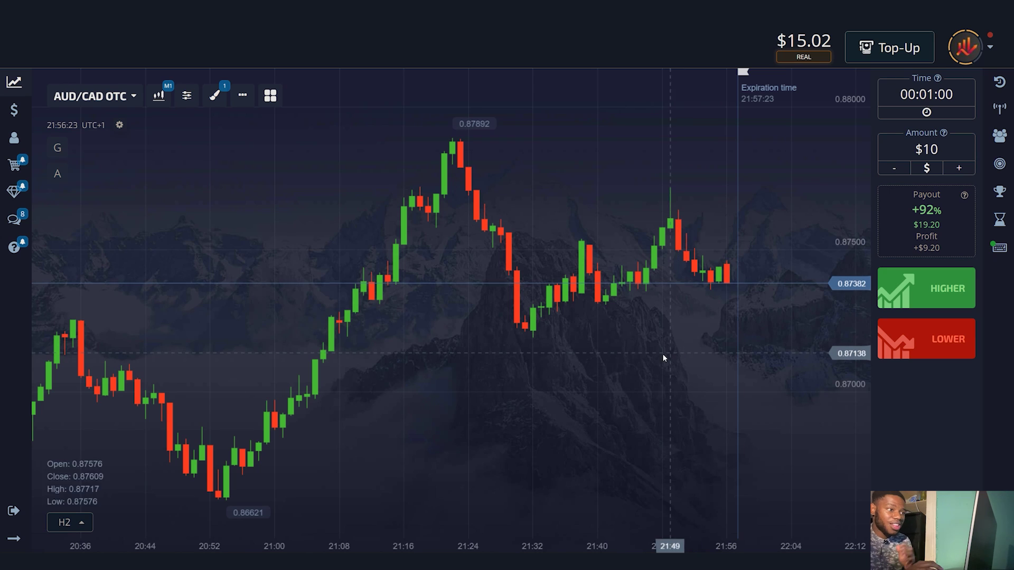
Step: Pan back through earlier candles, then switch to AUD/CHF OTC and review its older history
left_click_drag(377, 374, 752, 420)
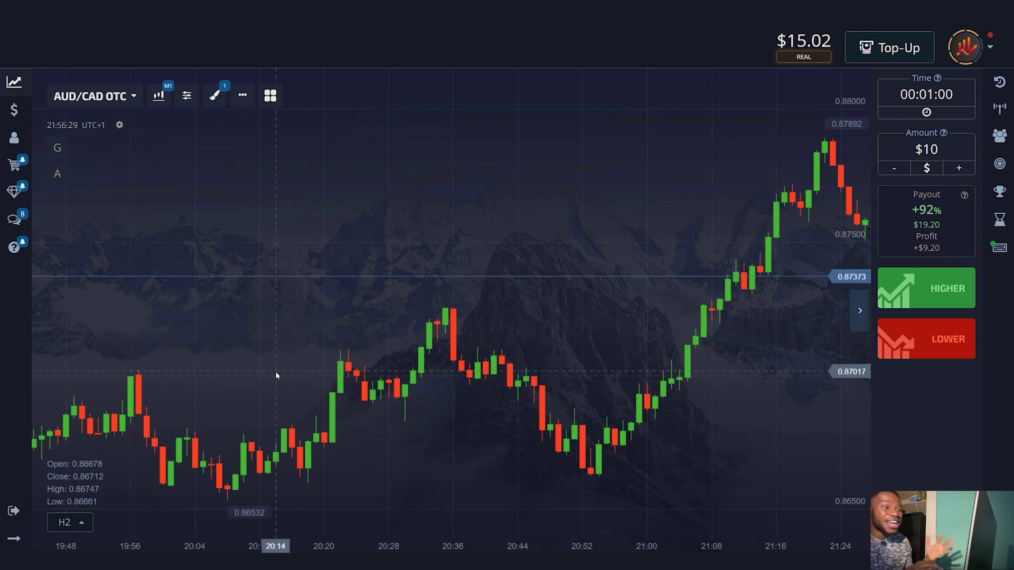
left_click_drag(275, 372, 666, 404)
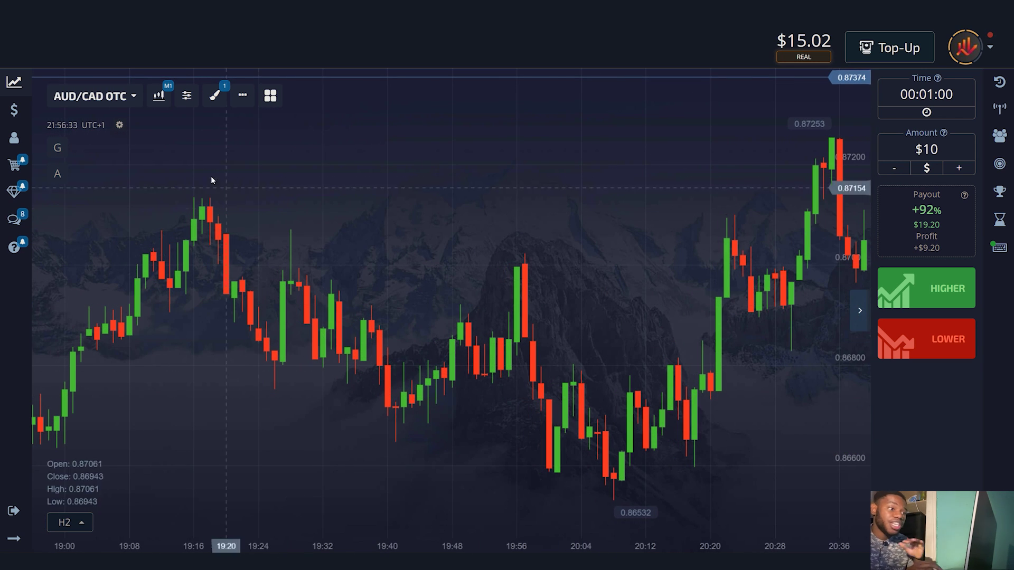
left_click(121, 106)
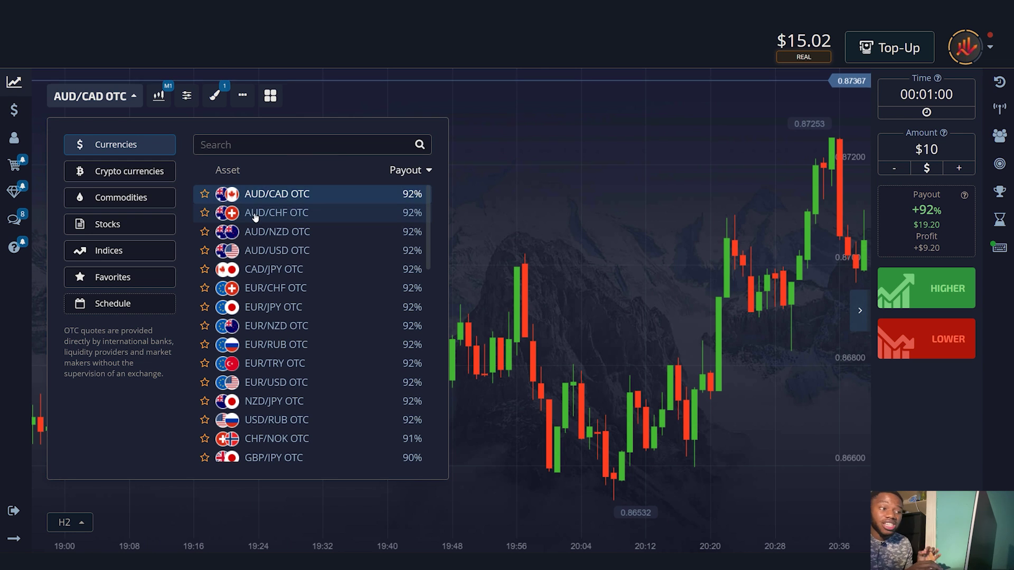
left_click(232, 213)
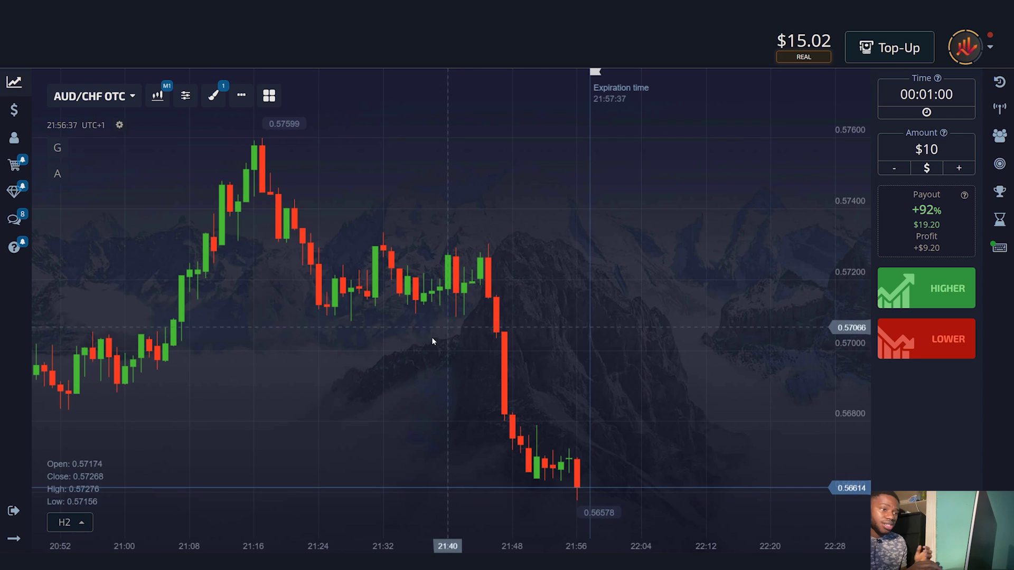
left_click_drag(349, 382, 676, 393)
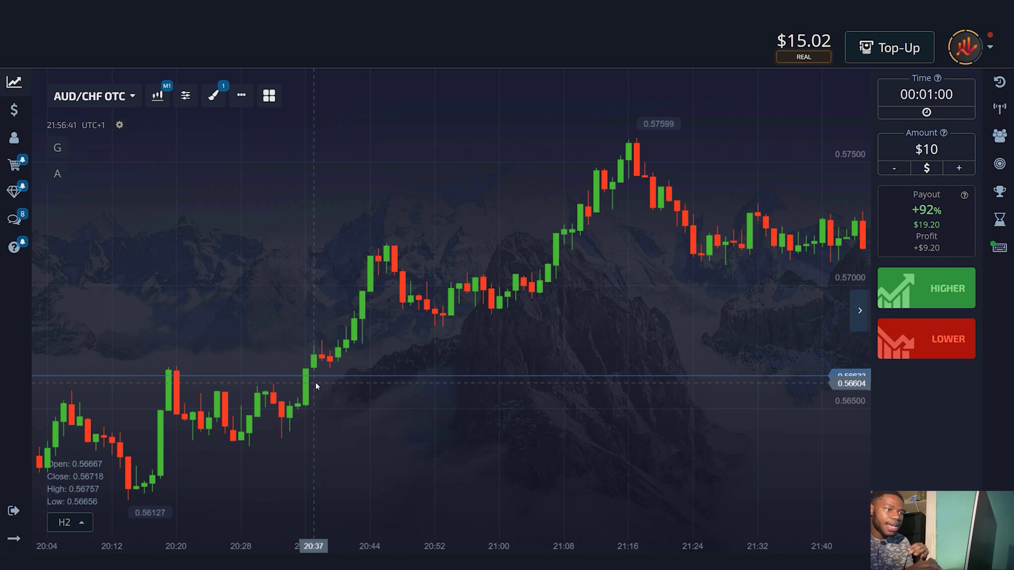
left_click_drag(316, 385, 837, 400)
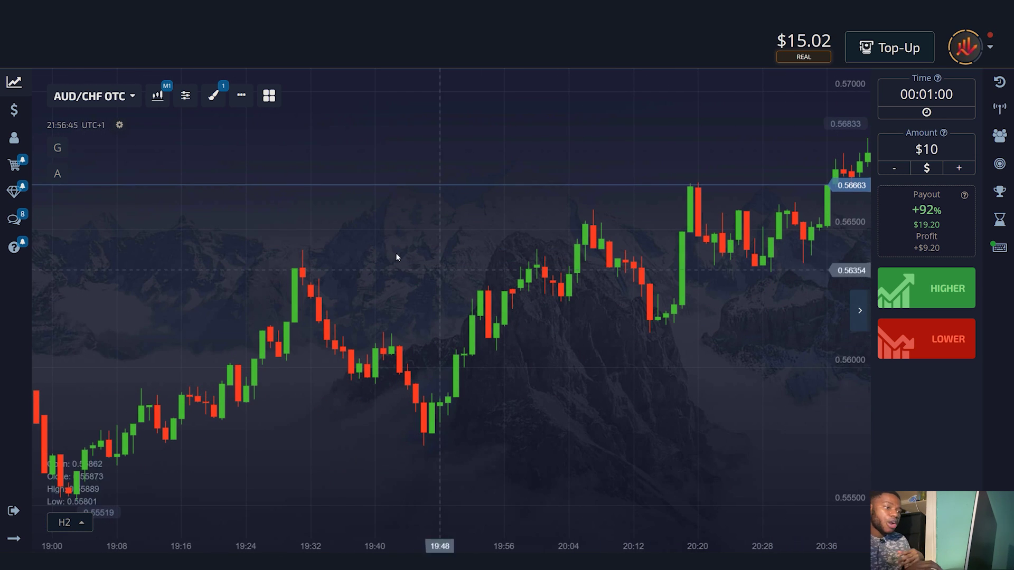
Step: Switch the chart to AUD/NZD OTC and pan back through its older price history
left_click(130, 97)
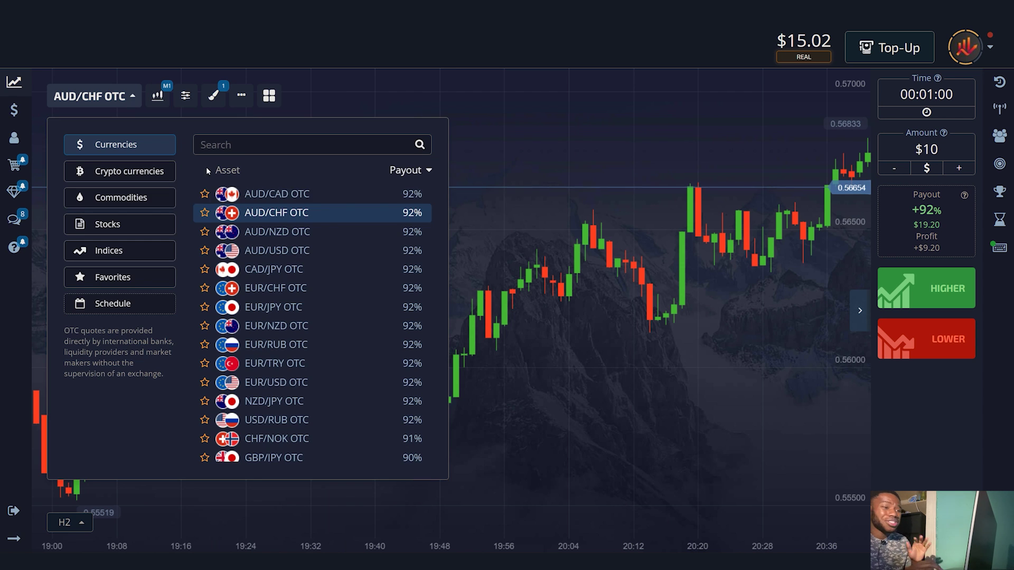
left_click(260, 231)
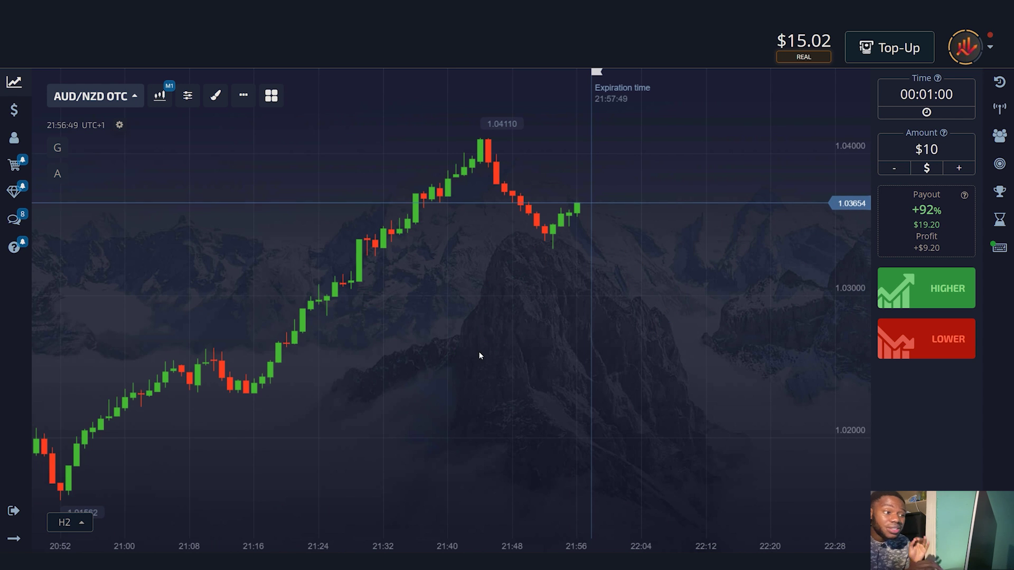
left_click_drag(261, 384, 709, 395)
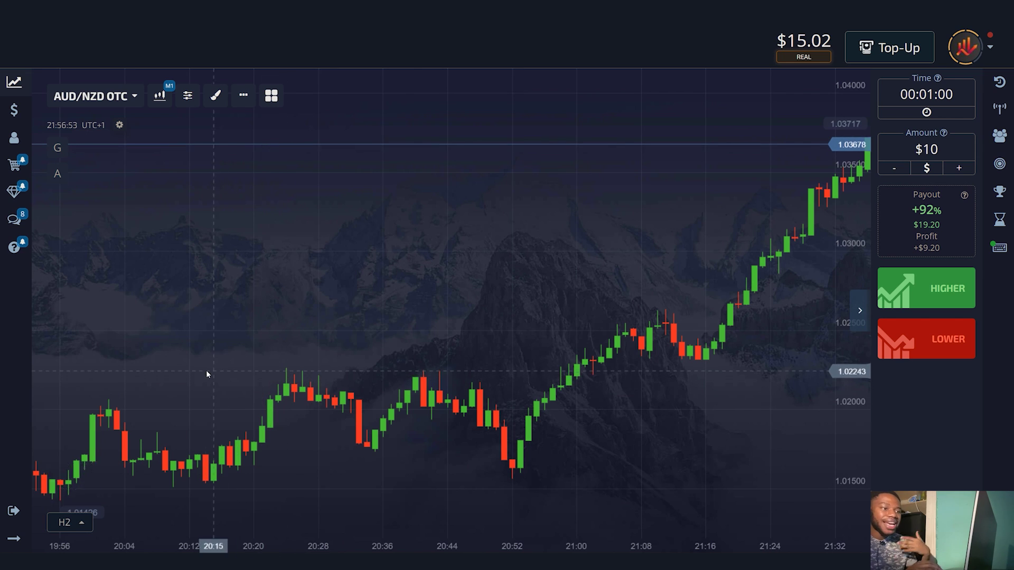
left_click_drag(205, 371, 743, 393)
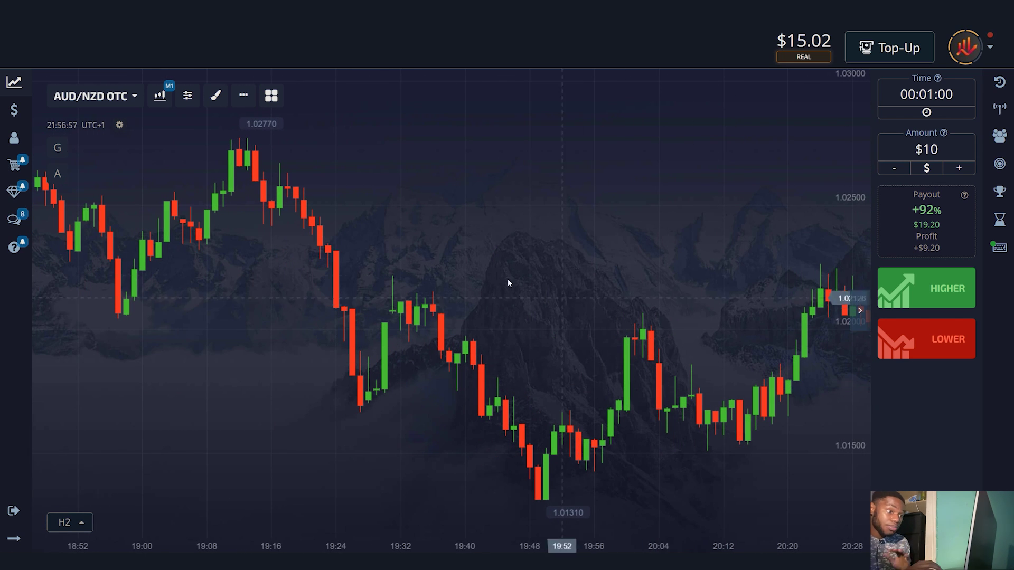
Step: Switch the chart to AUD/USD OTC and pan back to its older candles
left_click(106, 98)
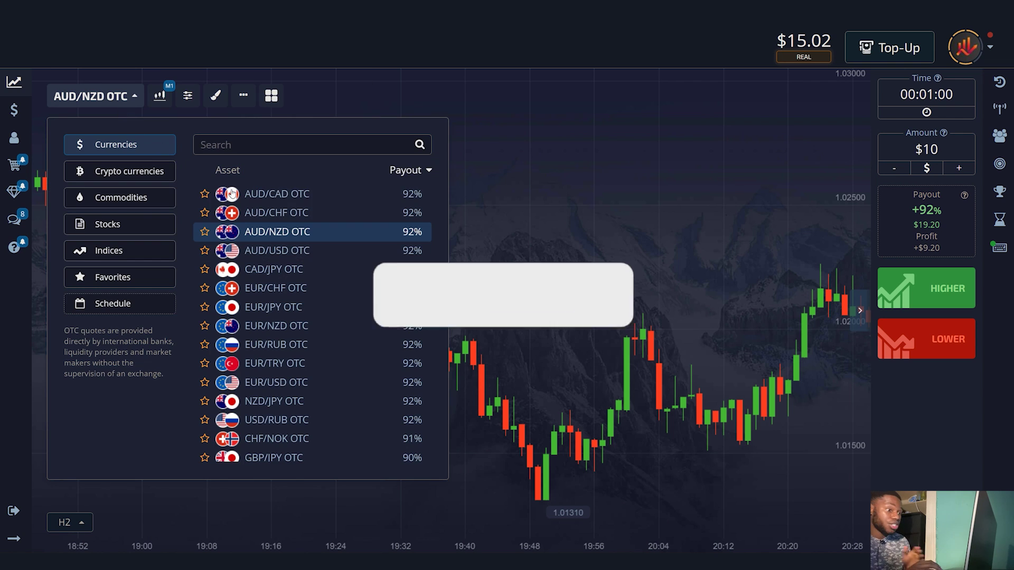
left_click(275, 250)
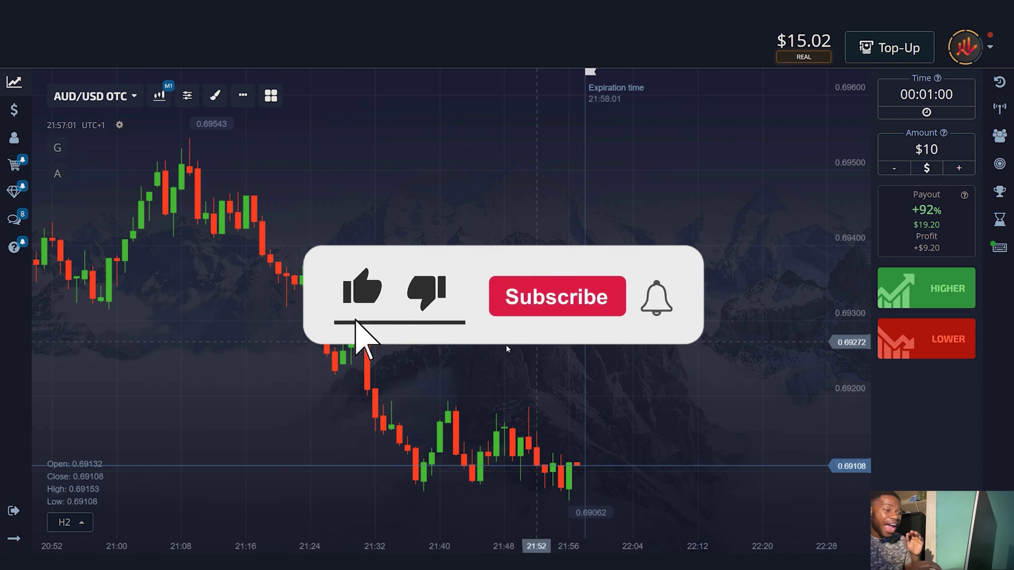
left_click_drag(186, 374, 506, 395)
scroll(353, 385, "down", 2)
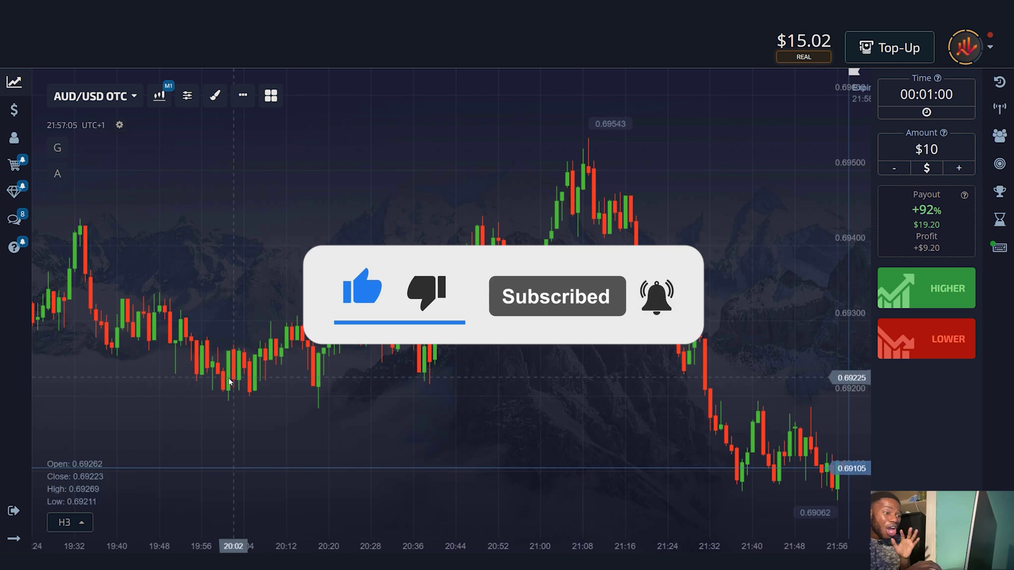
left_click_drag(233, 390, 695, 391)
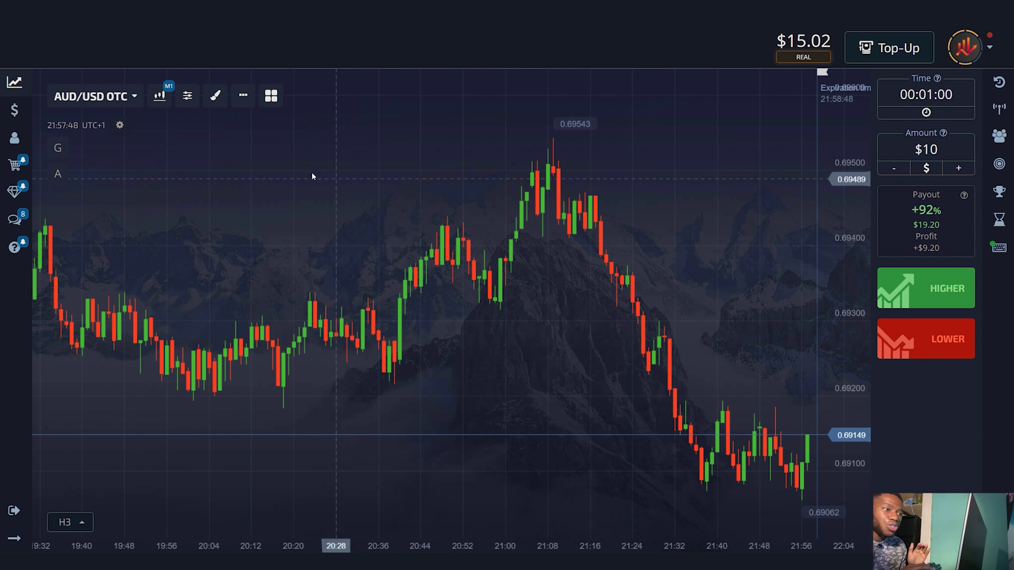
Step: Add the Keltner channel and Stochastic Oscillator indicators, then open the Keltner channel settings
left_click(158, 98)
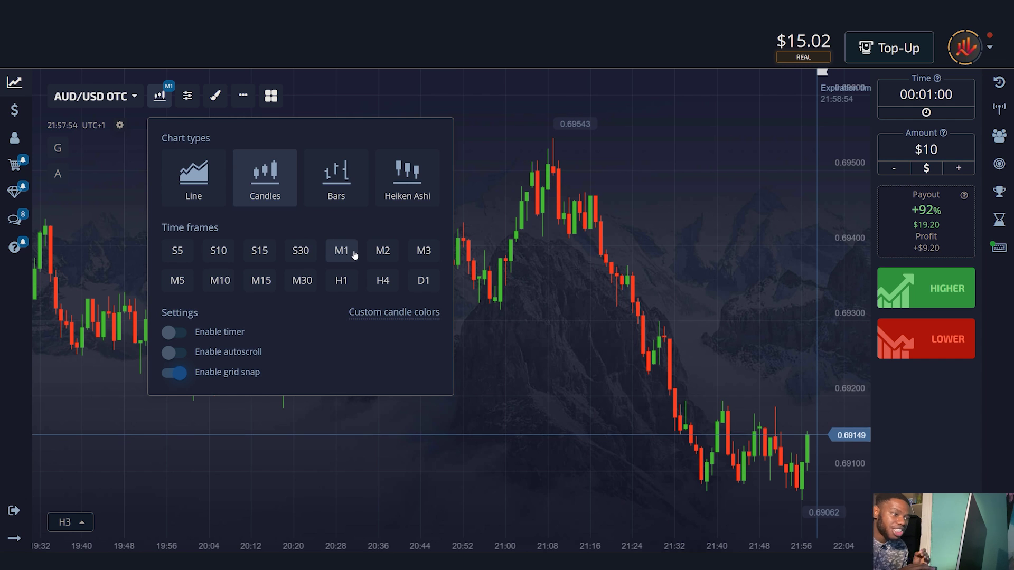
left_click(467, 214)
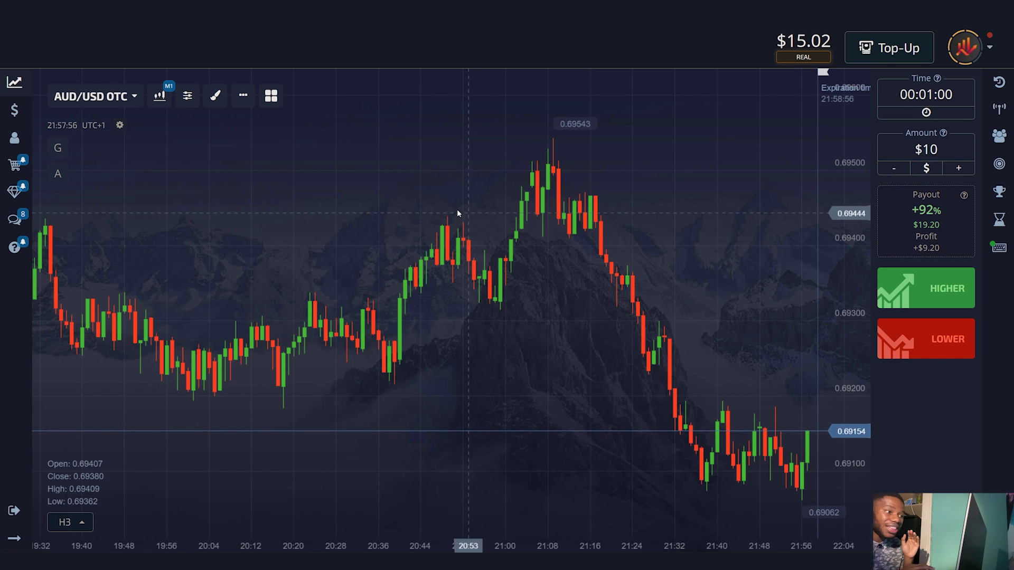
left_click(187, 97)
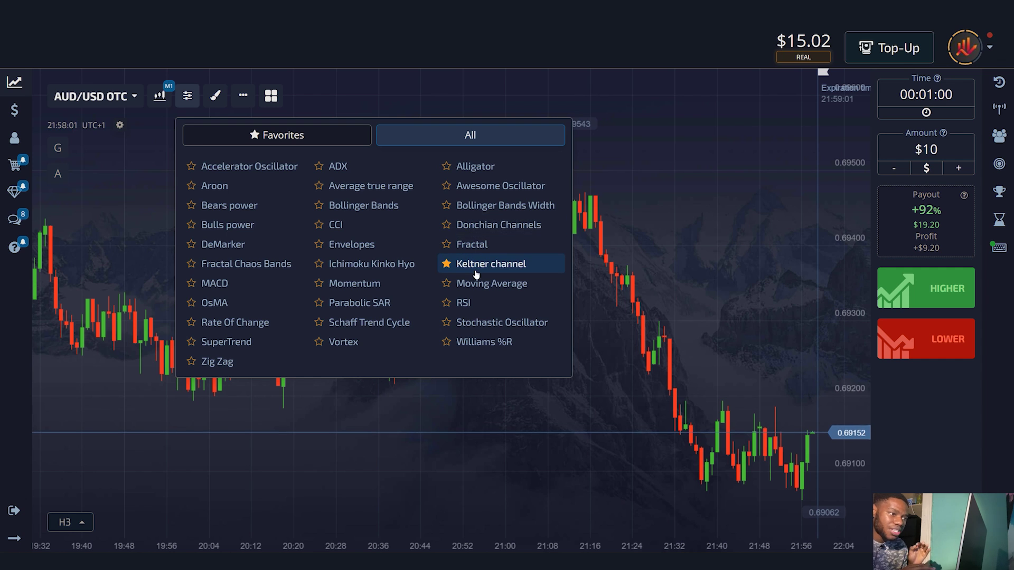
left_click(499, 267)
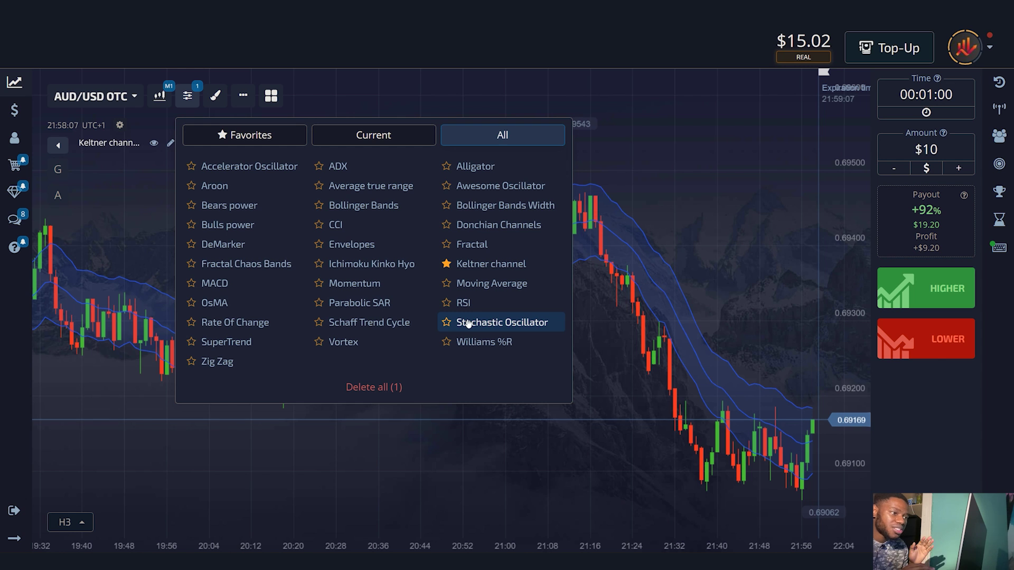
left_click(508, 321)
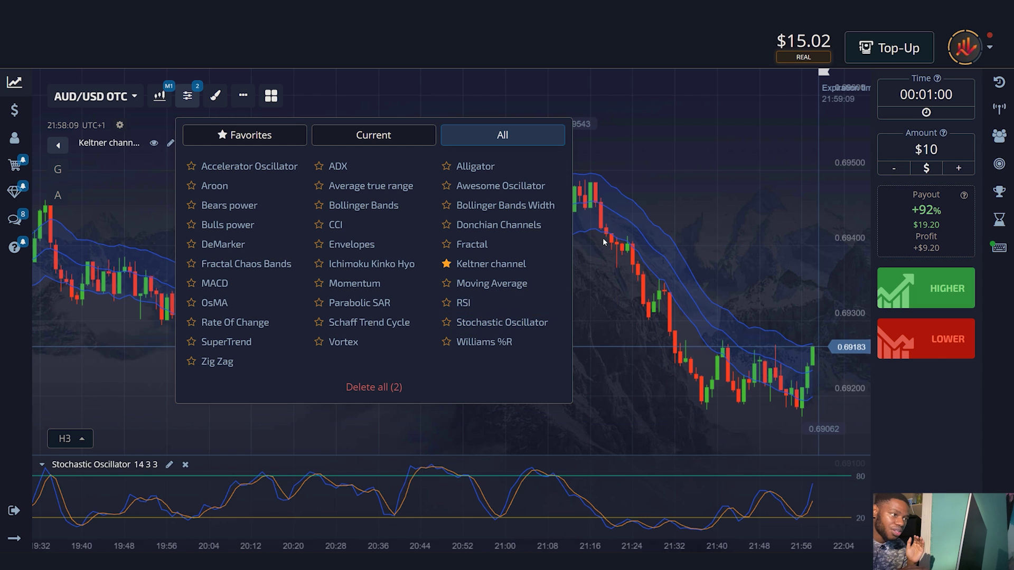
left_click(649, 169)
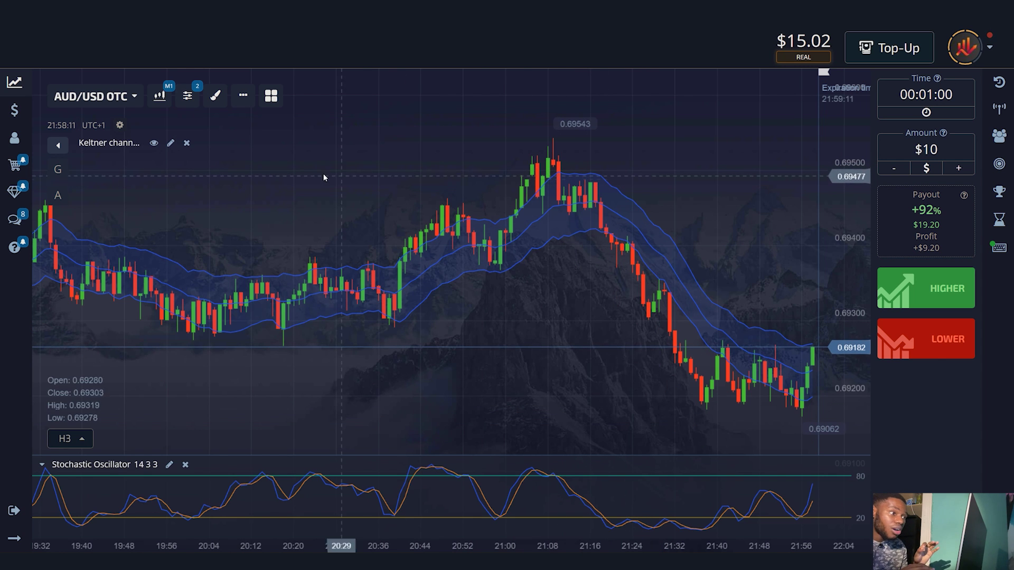
left_click(171, 143)
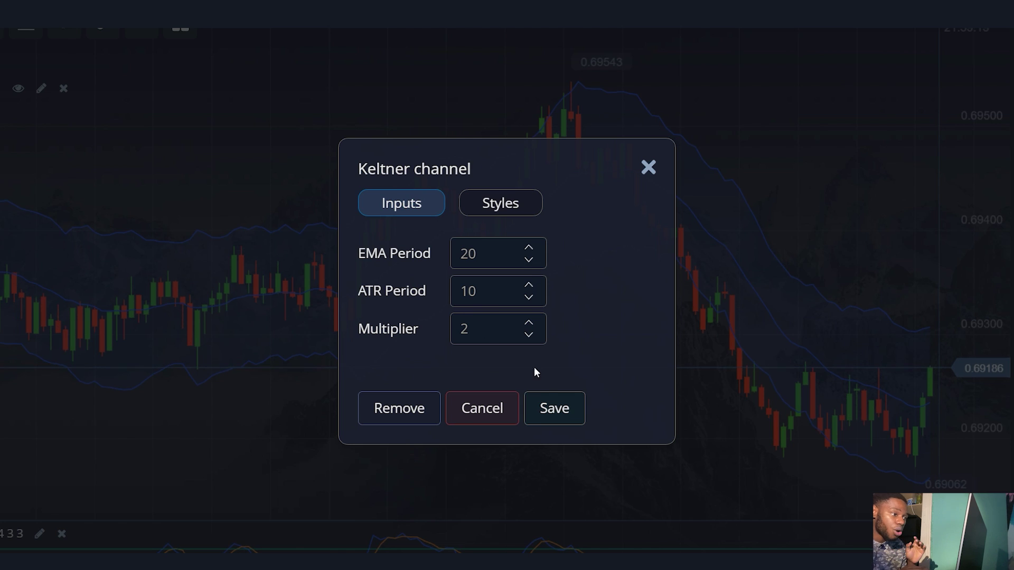
Step: Save the Keltner channel with Multiplier 2 and rescale the chart to the H2 timeframe
left_click(555, 407)
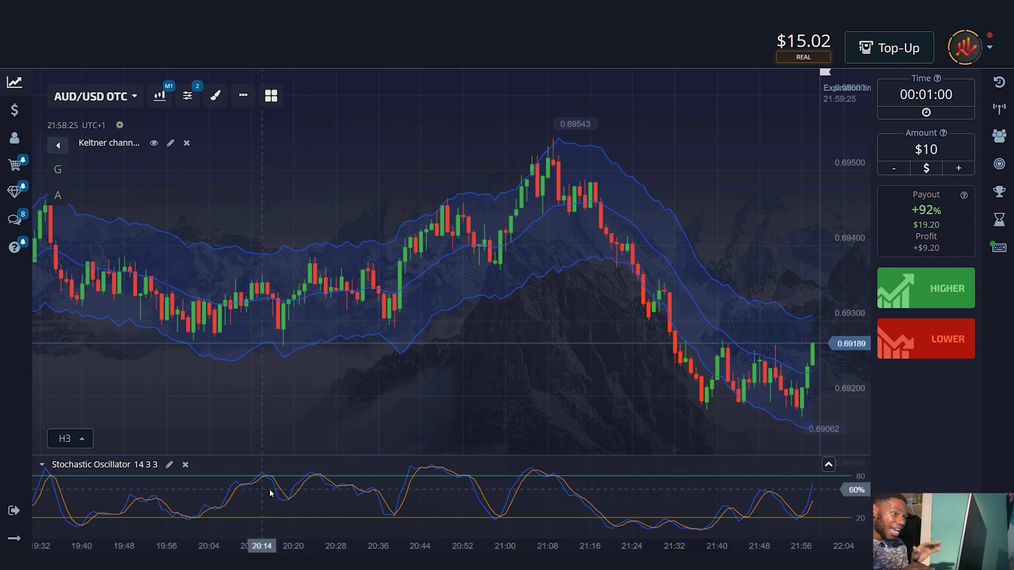
scroll(493, 352, "down", 1)
scroll(493, 349, "down", 1)
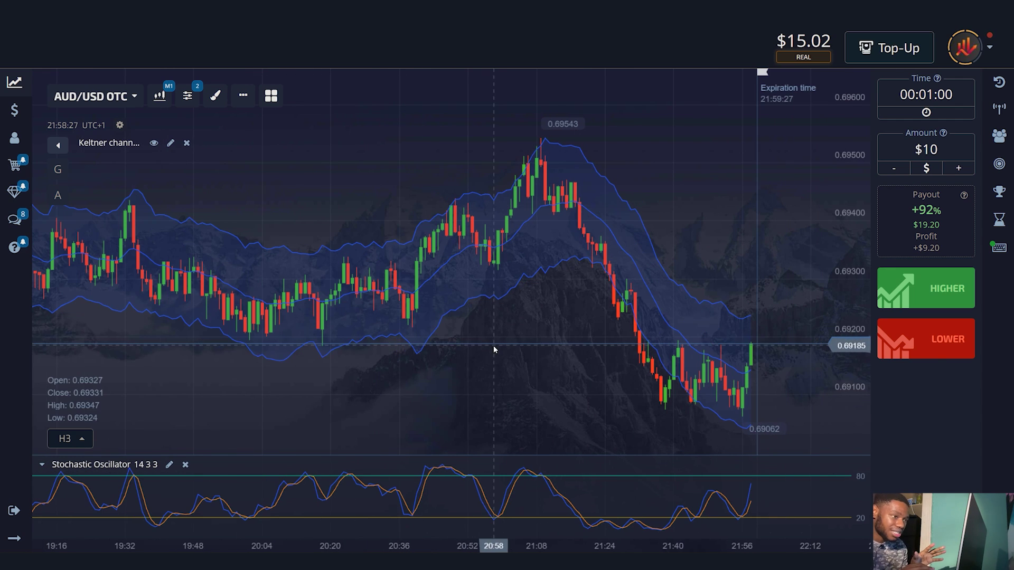
scroll(254, 376, "down", 1)
Step: Pan back to older AUD/USD candles and start a Lightshot screen capture
left_click_drag(255, 380, 555, 372)
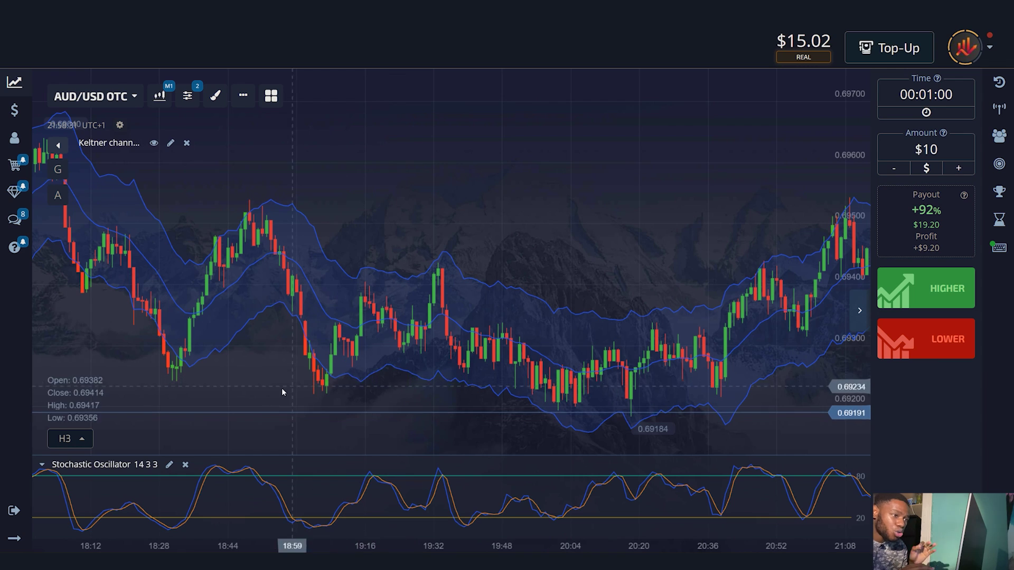
left_click_drag(235, 392, 489, 382)
scroll(489, 382, "up", 2)
scroll(491, 381, "up", 1)
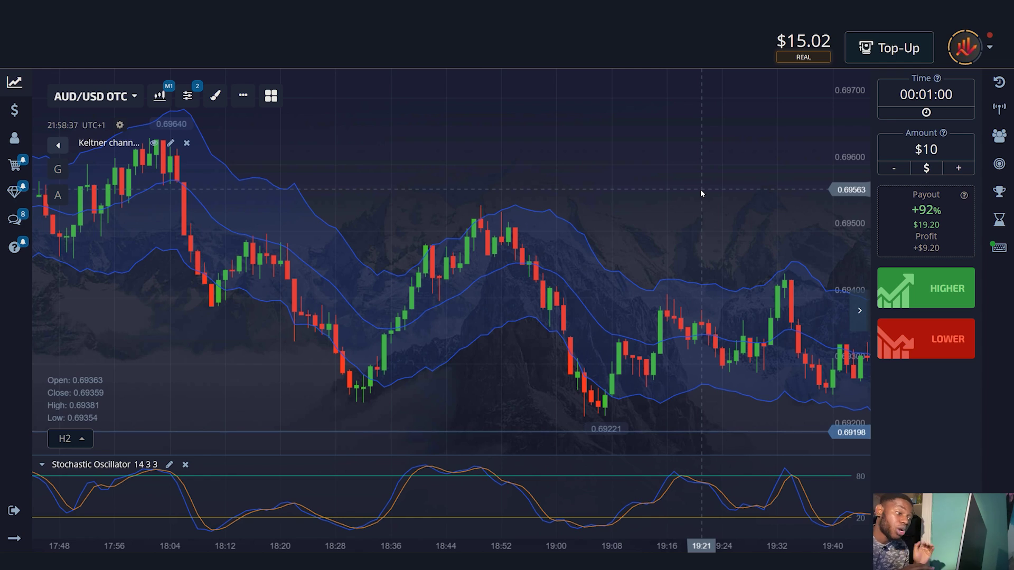
key("Print")
Step: Capture the chart, box the lower-band dip candles and Stochastic dip near 20, and add upward arrows
left_click_drag(252, 147, 770, 536)
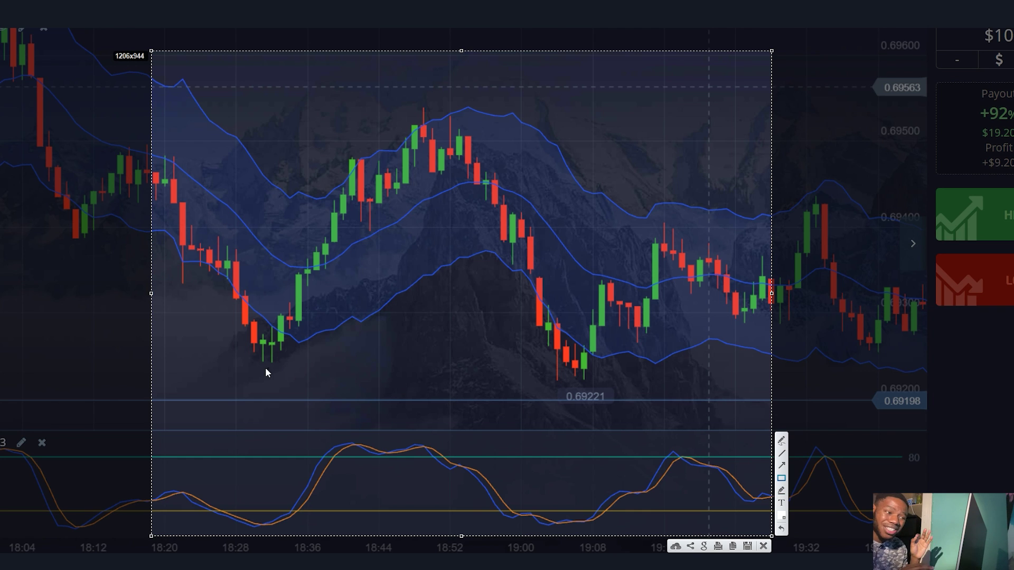
left_click_drag(232, 302, 310, 361)
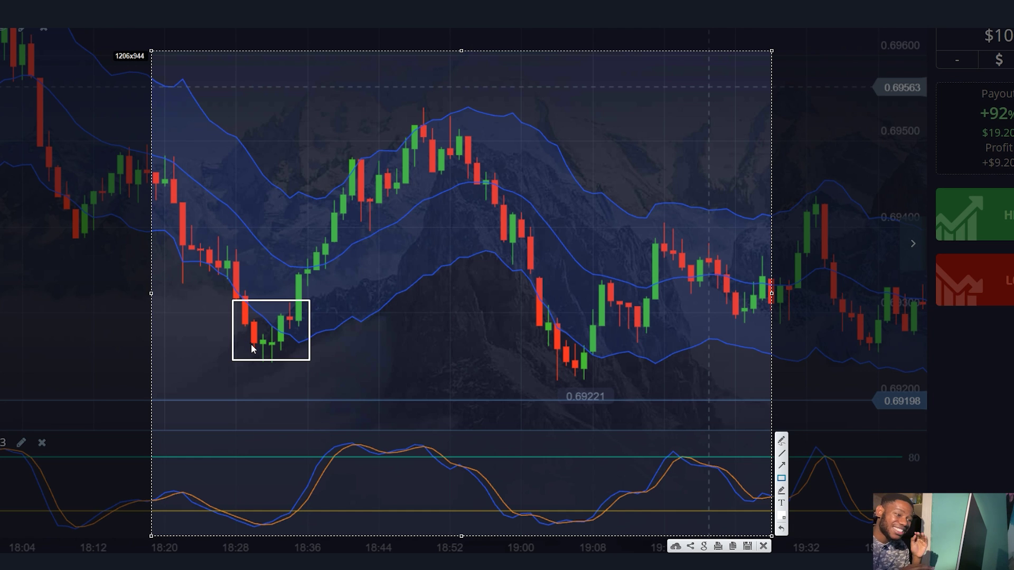
left_click_drag(261, 500, 262, 504)
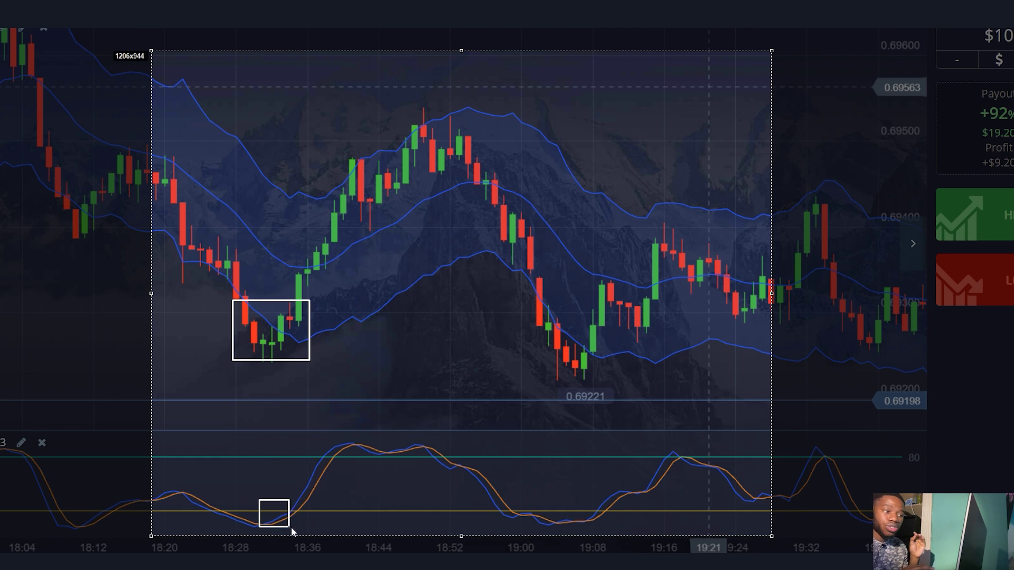
left_click_drag(305, 535, 305, 531)
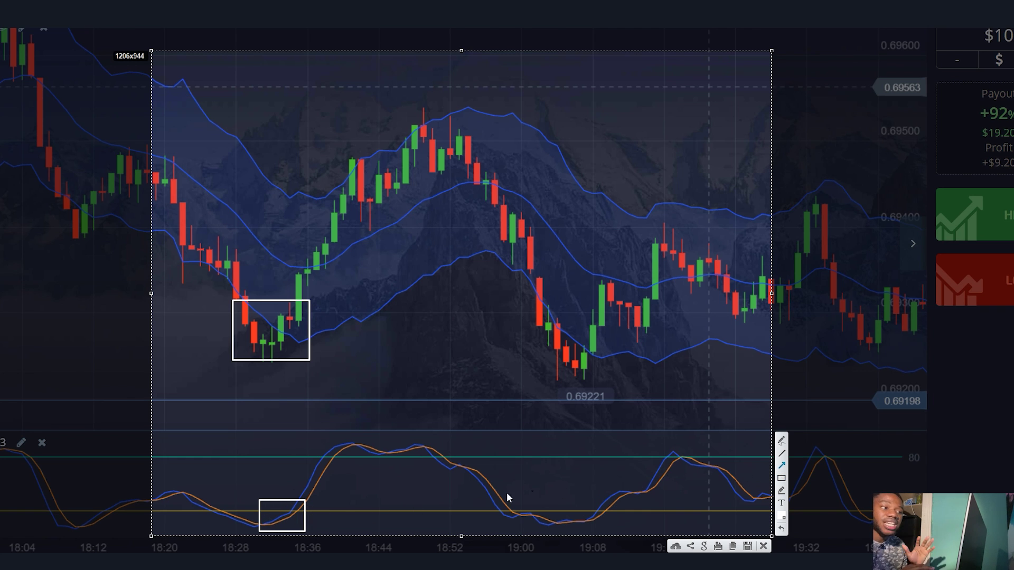
left_click_drag(315, 524, 331, 499)
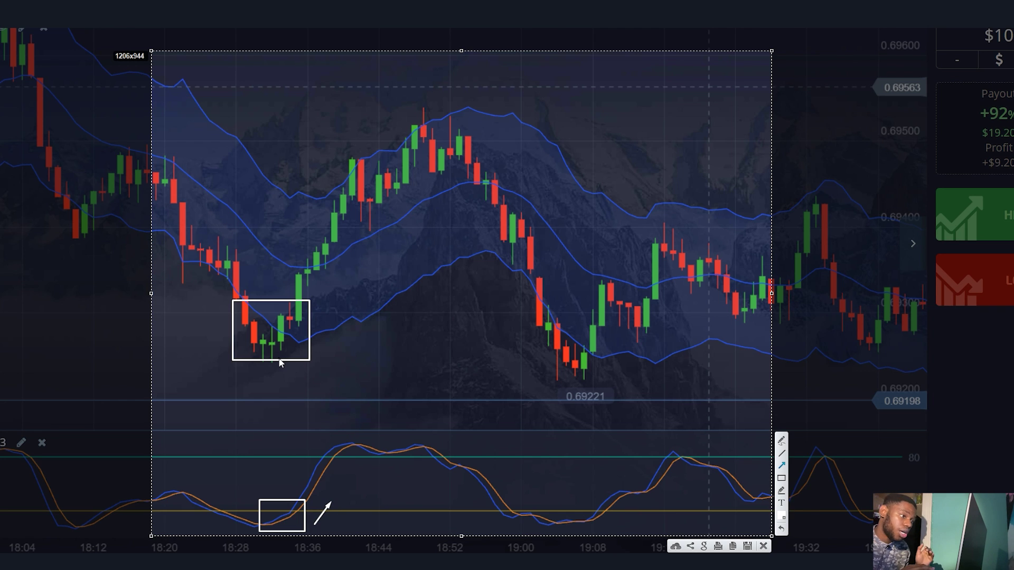
left_click_drag(318, 342, 362, 284)
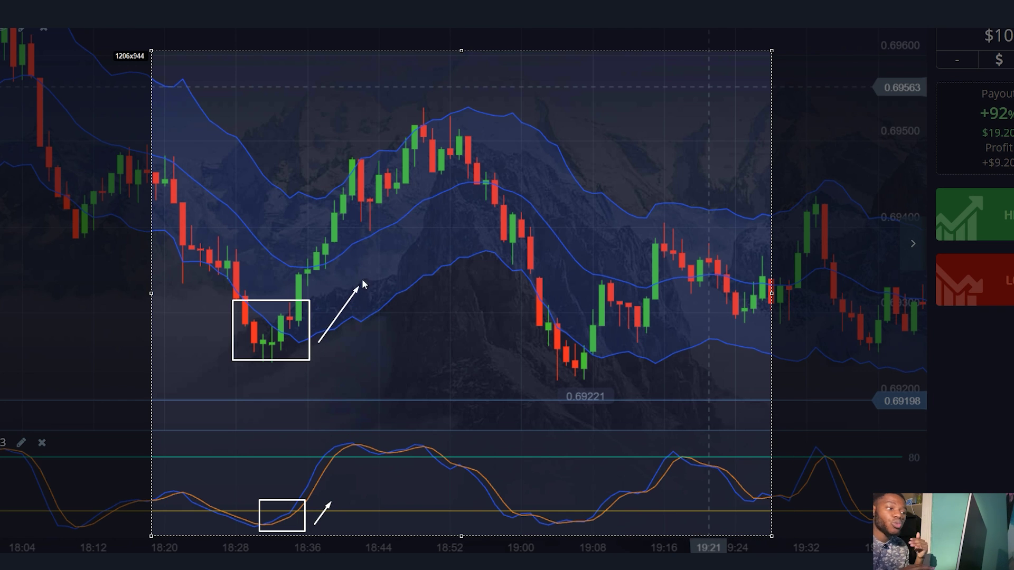
left_click_drag(401, 217, 402, 218)
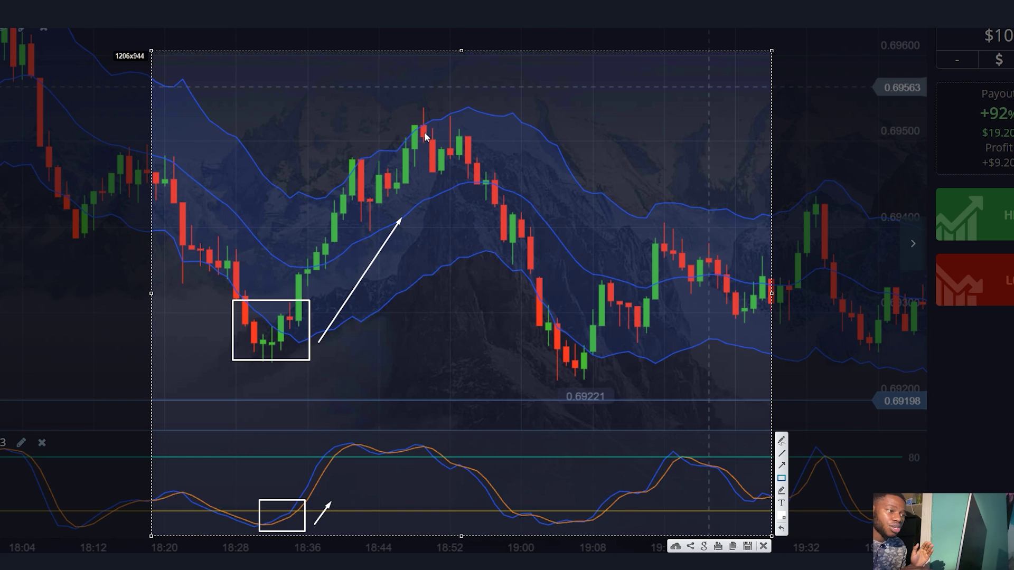
Step: Box the peak candles and Stochastic peak near 80, add downward arrows, and close the capture
left_click_drag(412, 100, 453, 140)
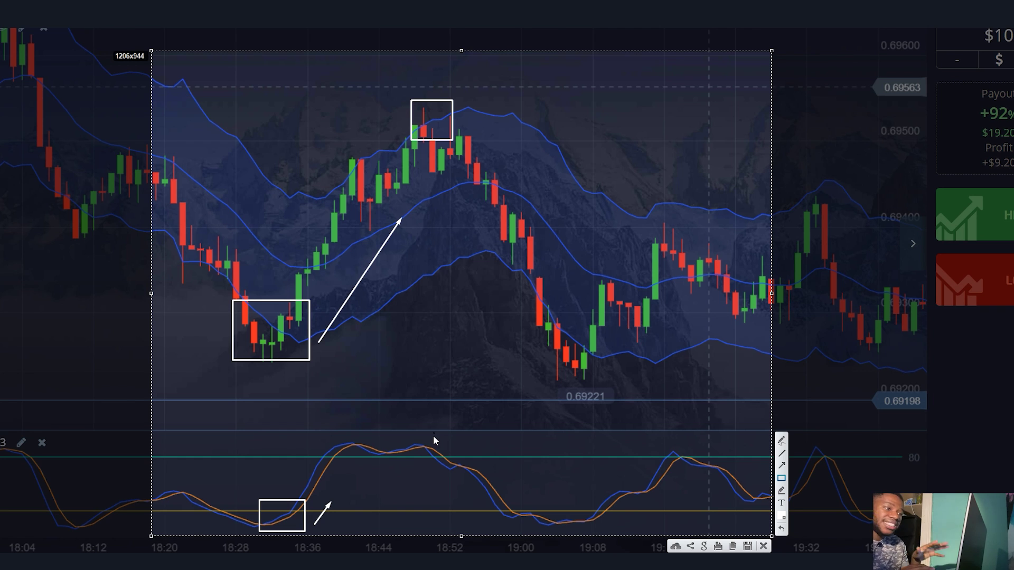
left_click_drag(433, 440, 430, 446)
left_click_drag(474, 471, 475, 472)
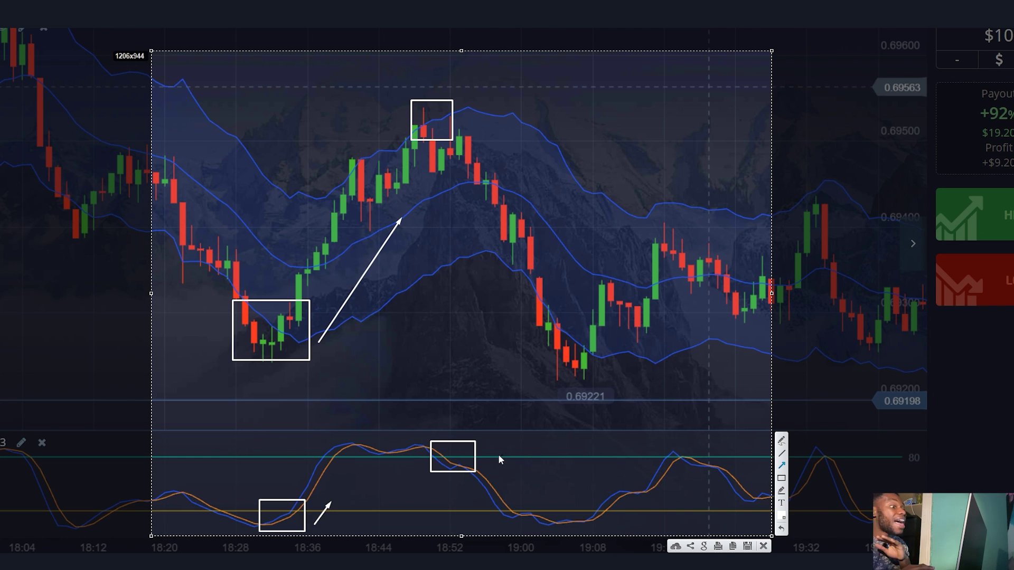
left_click_drag(486, 447, 499, 465)
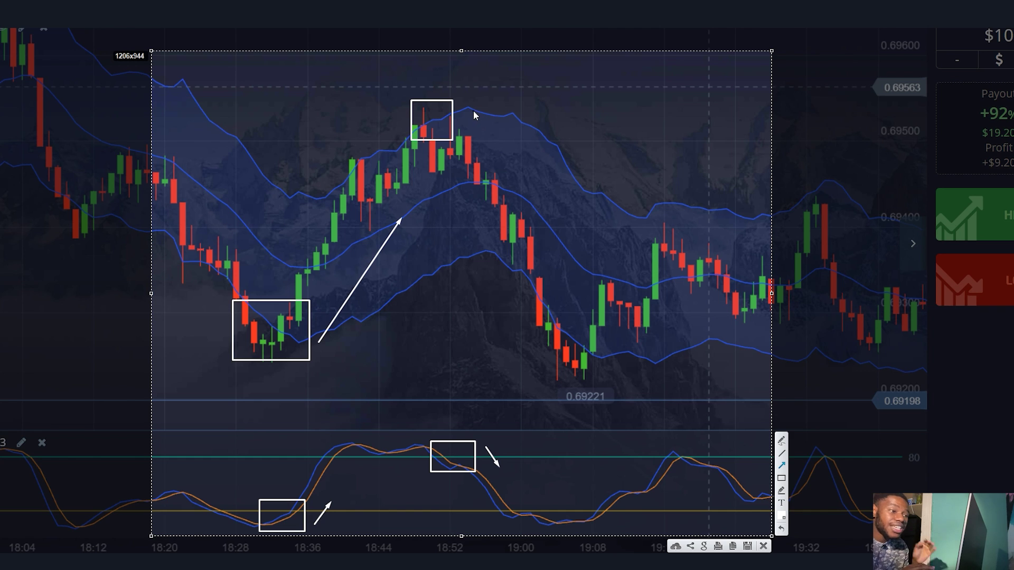
left_click_drag(473, 110, 556, 249)
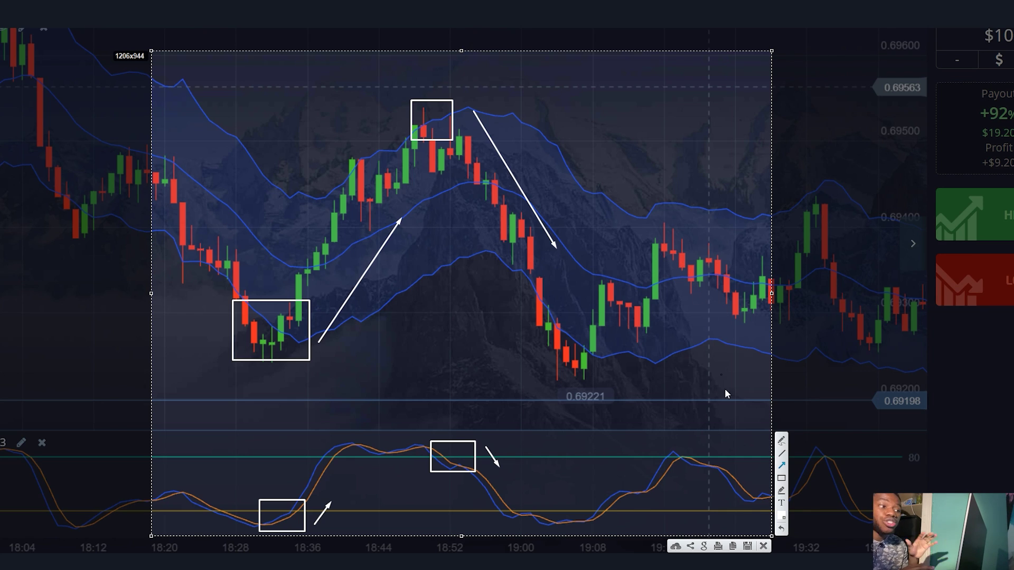
key("Escape")
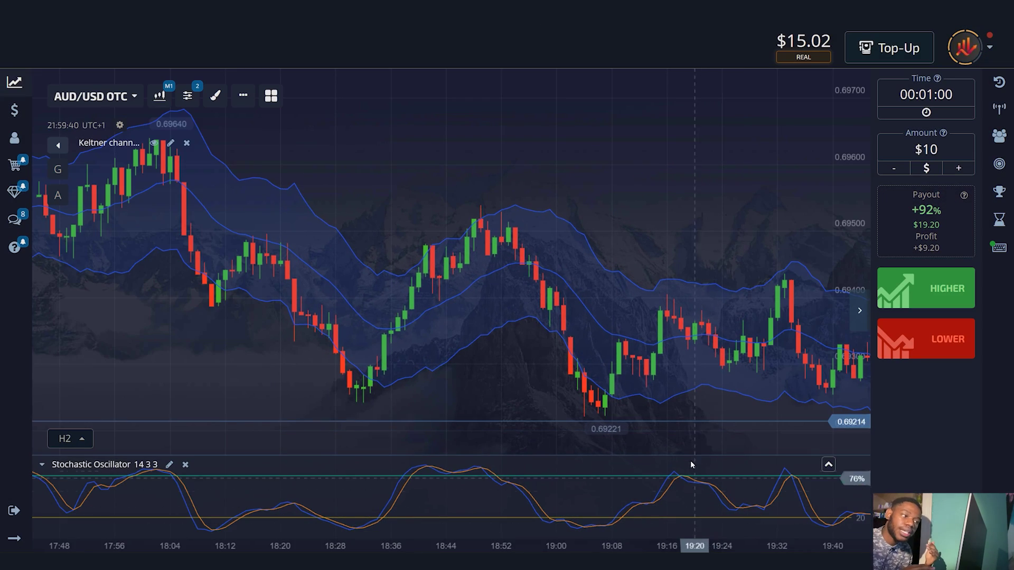
Step: Pan the AUD/USD OTC chart forward to the latest candles
scroll(678, 379, "down", 3)
left_click_drag(807, 288, 518, 350)
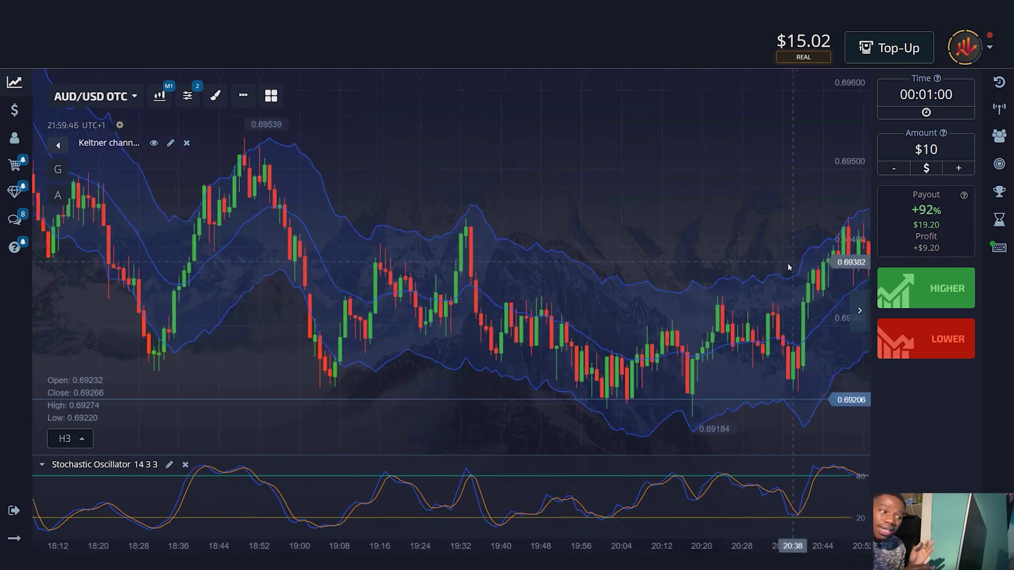
left_click_drag(788, 263, 471, 334)
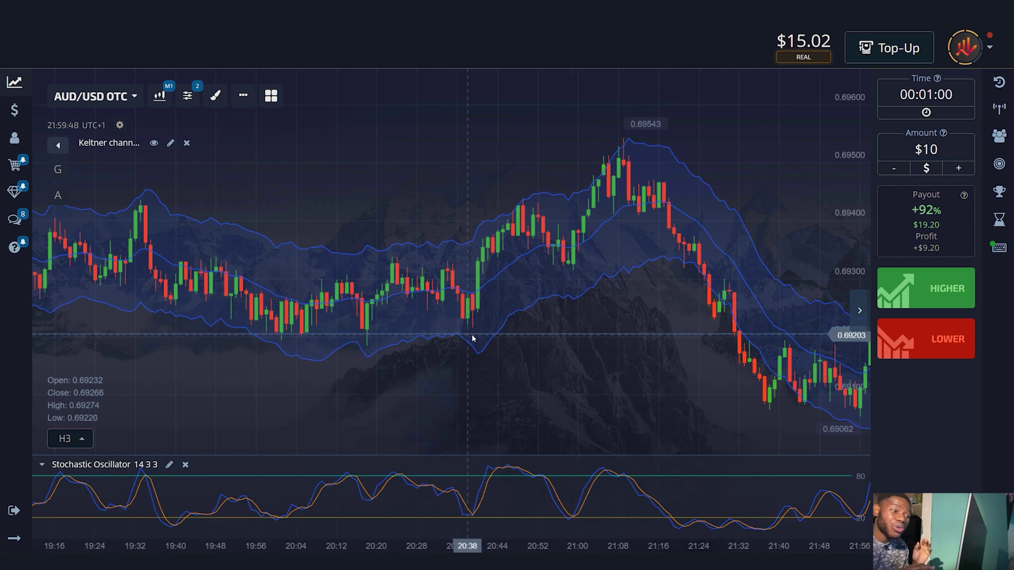
left_click_drag(788, 280, 551, 326)
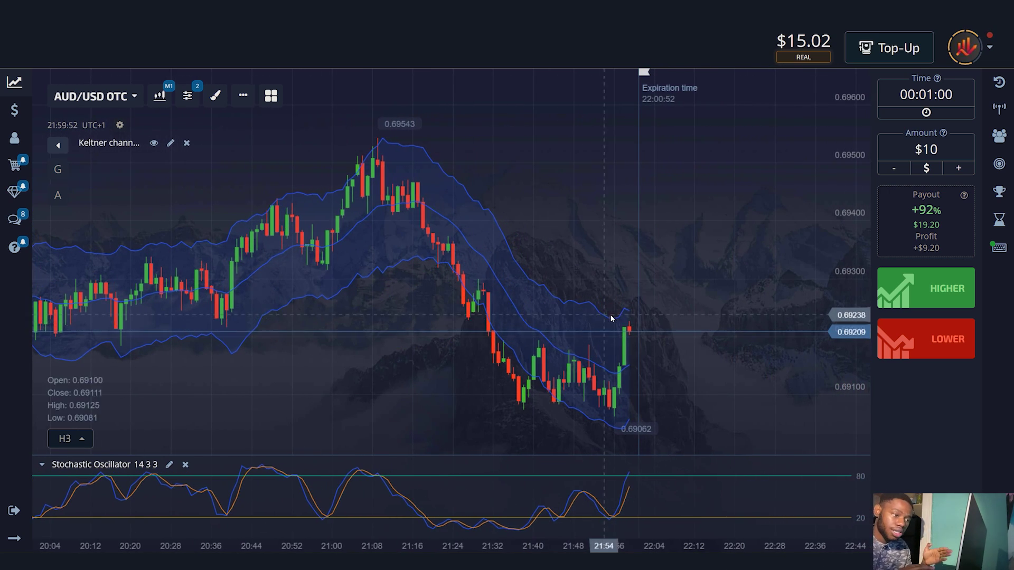
scroll(612, 313, "up", 1)
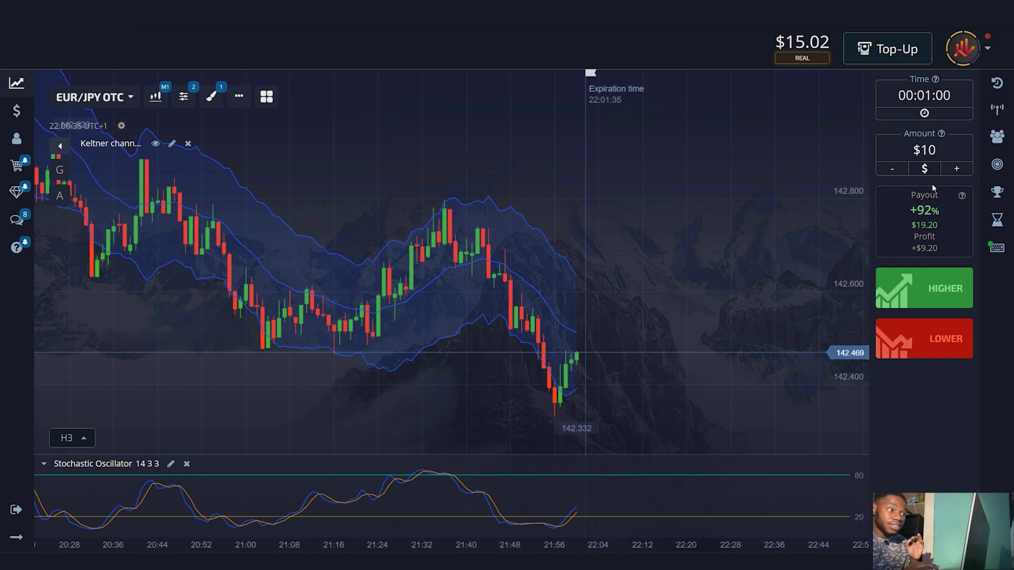
Step: Place a $10 Higher trade on EUR/JPY OTC and start a screen capture
left_click(923, 275)
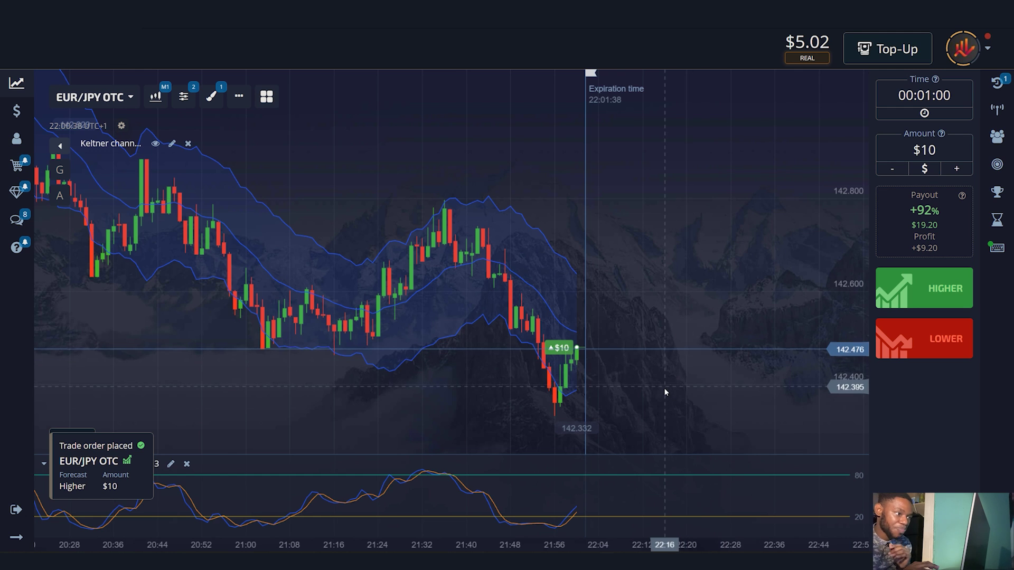
scroll(664, 388, "up", 3)
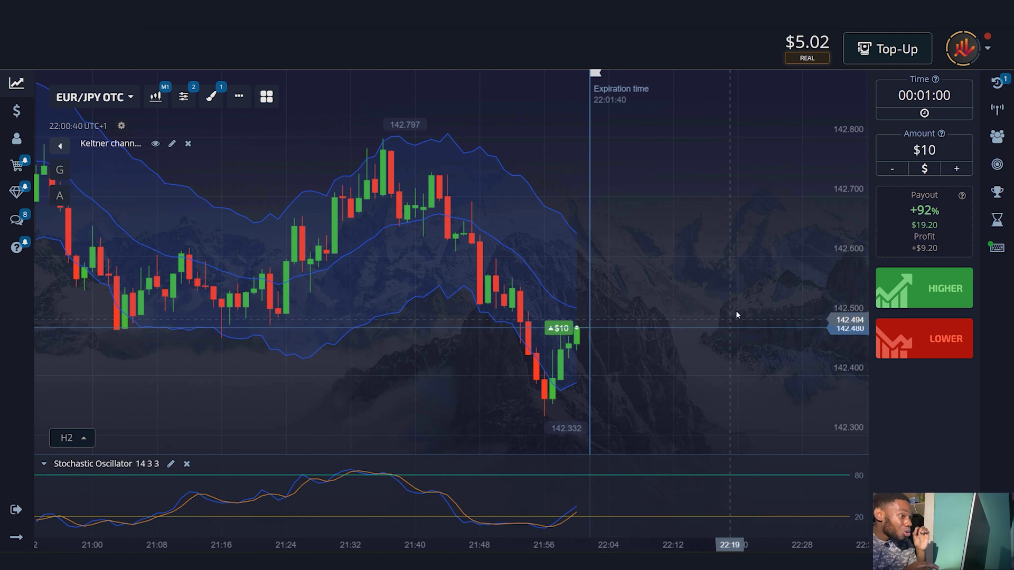
key("Print")
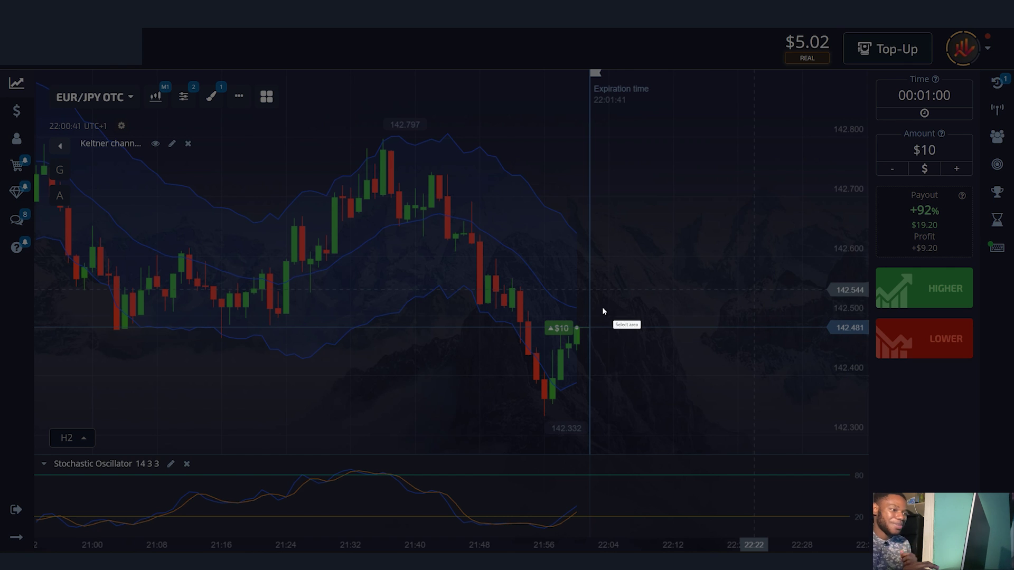
Step: Capture the EUR/JPY chart, box the dip candles and bottom Stochastic crossover, add upward arrows, then dismiss
left_click_drag(444, 272, 697, 523)
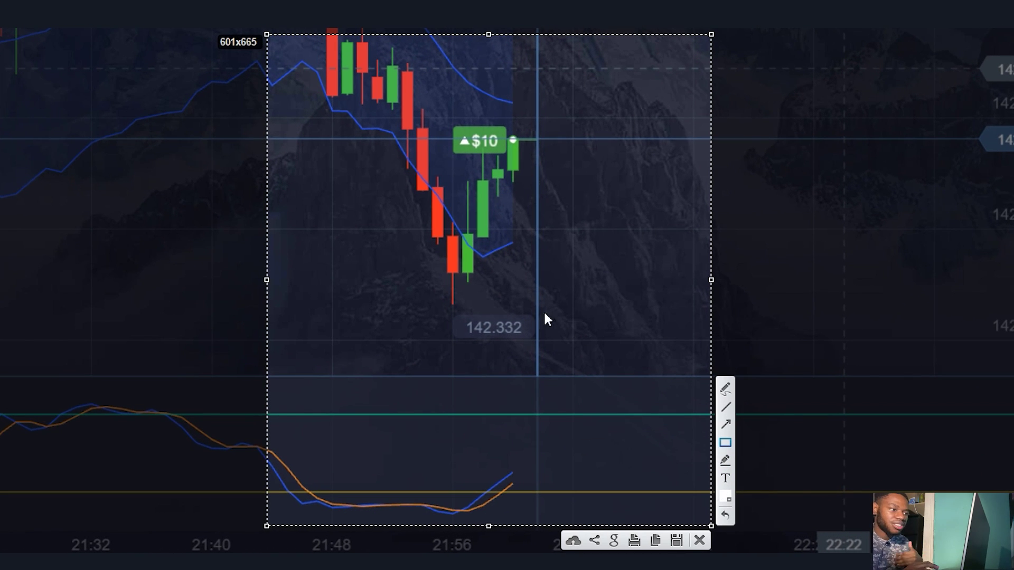
left_click_drag(426, 218, 507, 287)
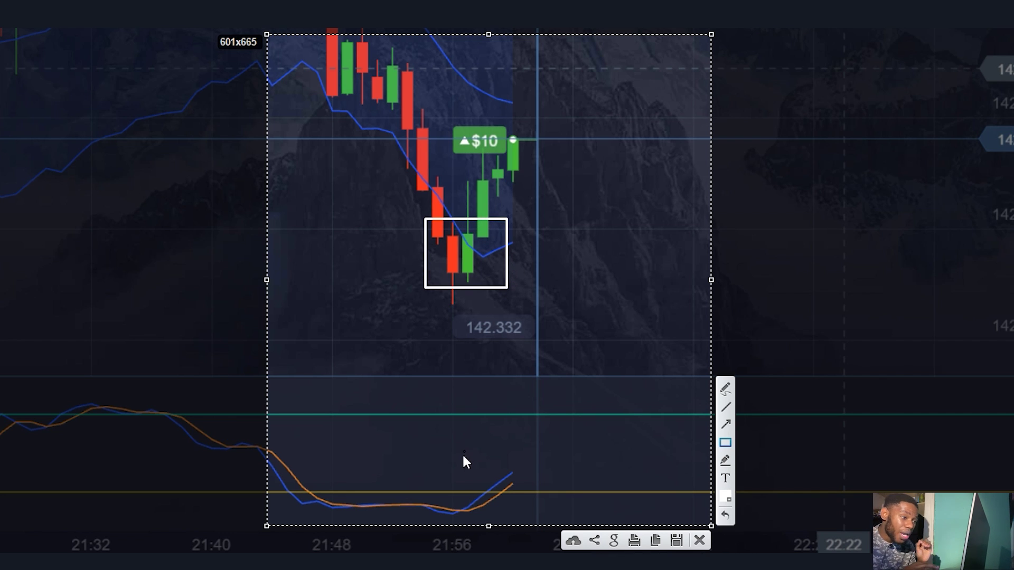
left_click_drag(465, 461, 464, 476)
left_click_drag(506, 507, 526, 510)
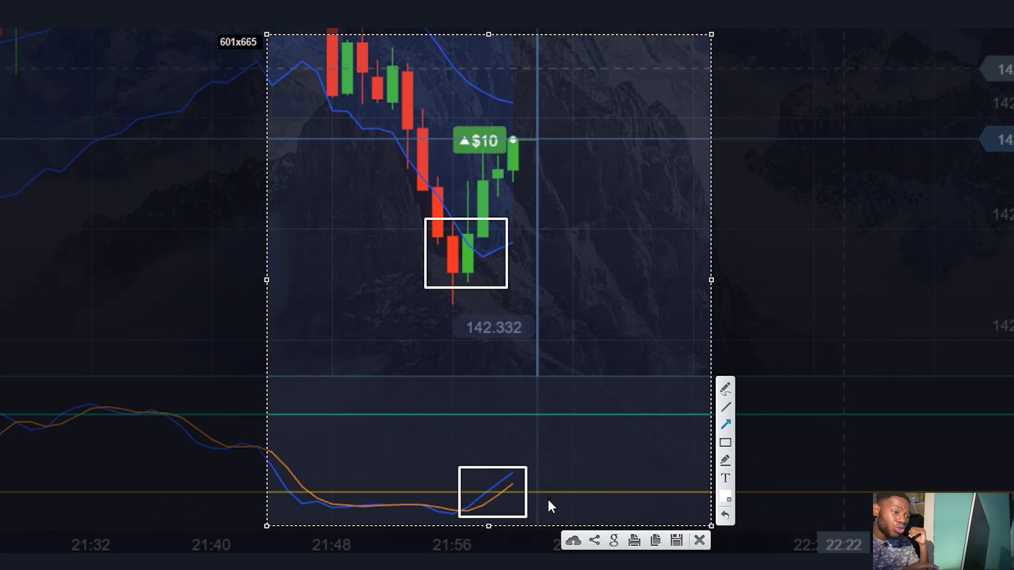
left_click_drag(548, 500, 565, 469)
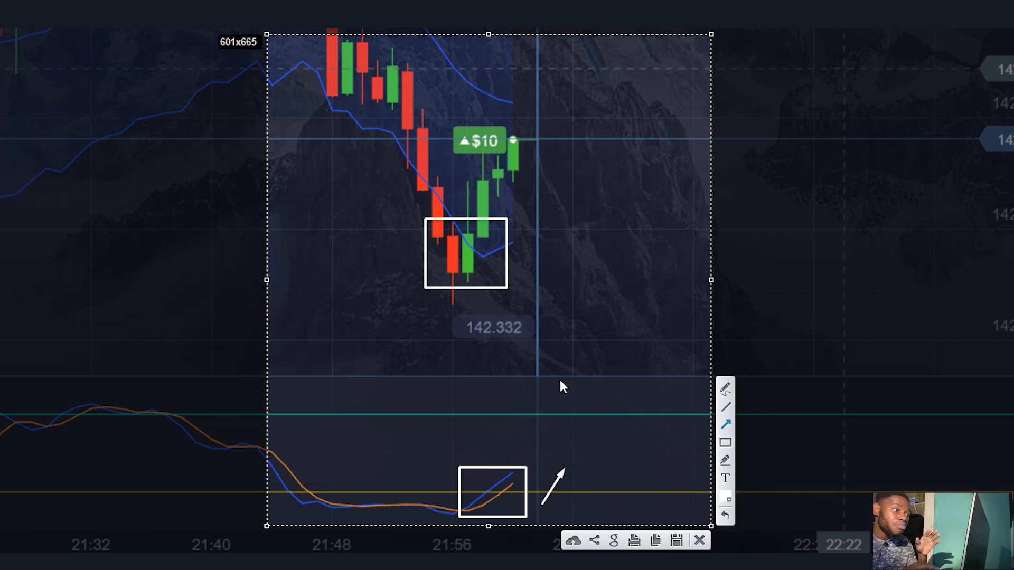
left_click_drag(520, 266, 681, 62)
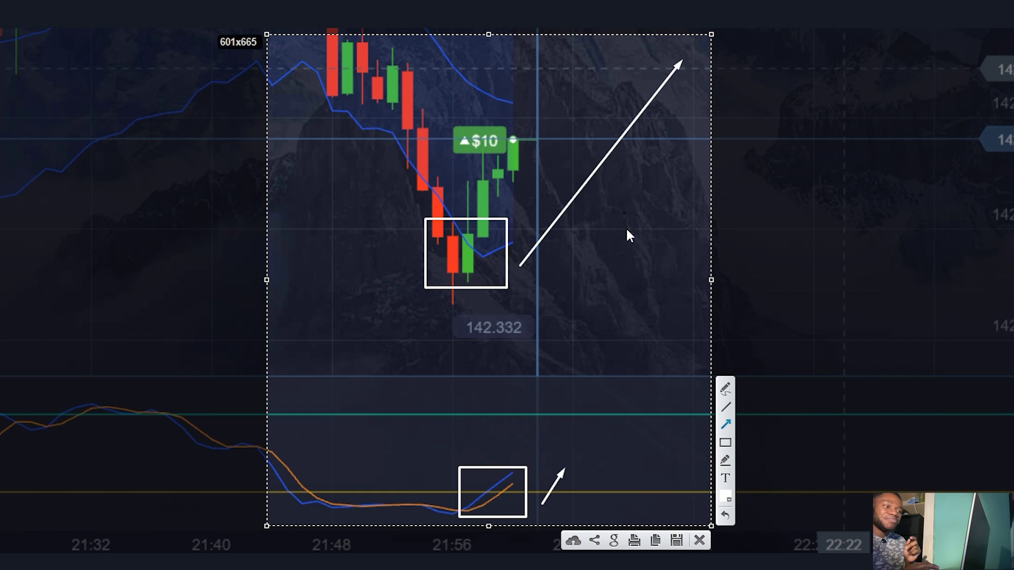
left_click(656, 540)
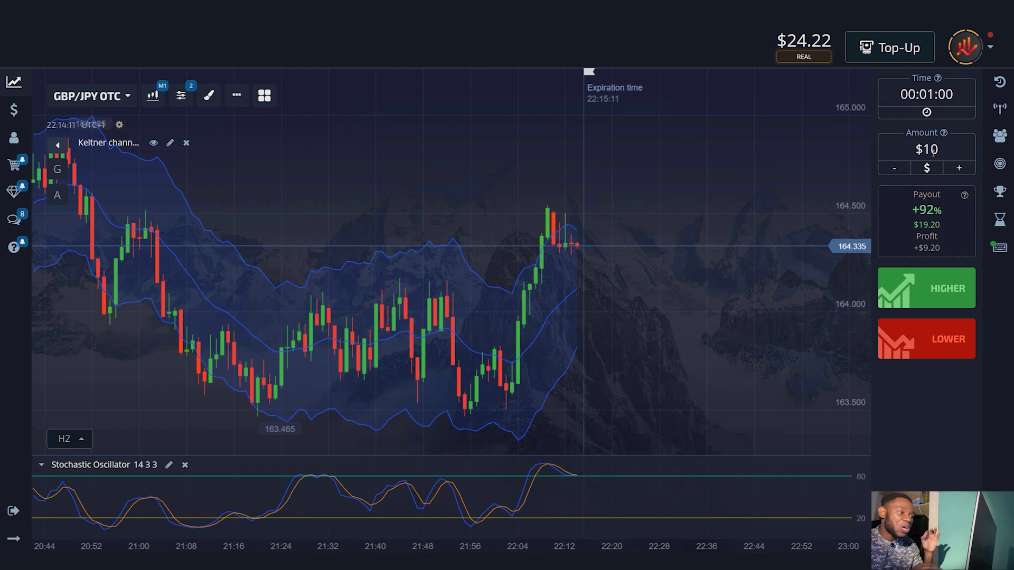
Step: Place a $10 Lower trade on GBP/JPY OTC
left_click(927, 334)
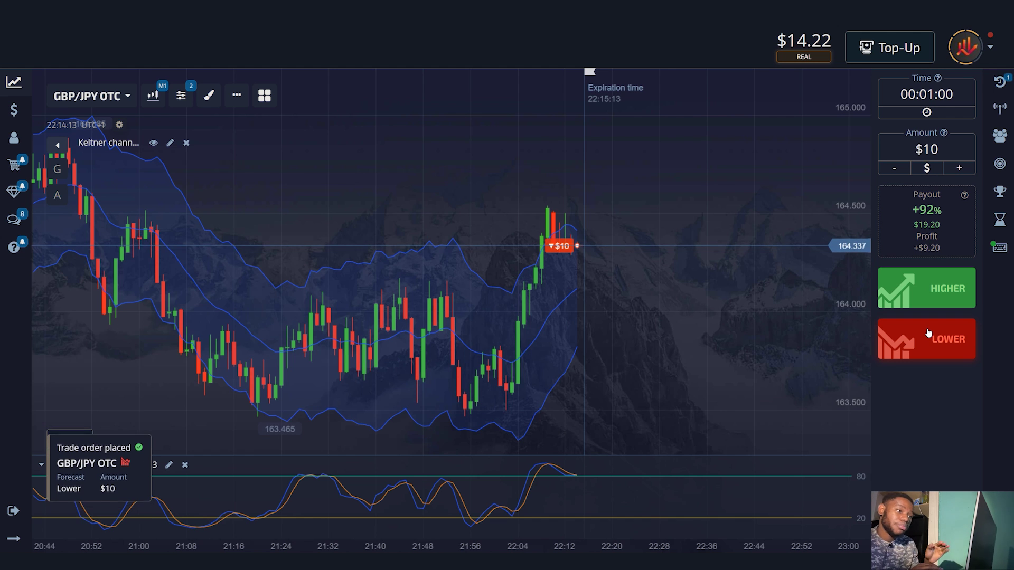
scroll(692, 327, "up", 3)
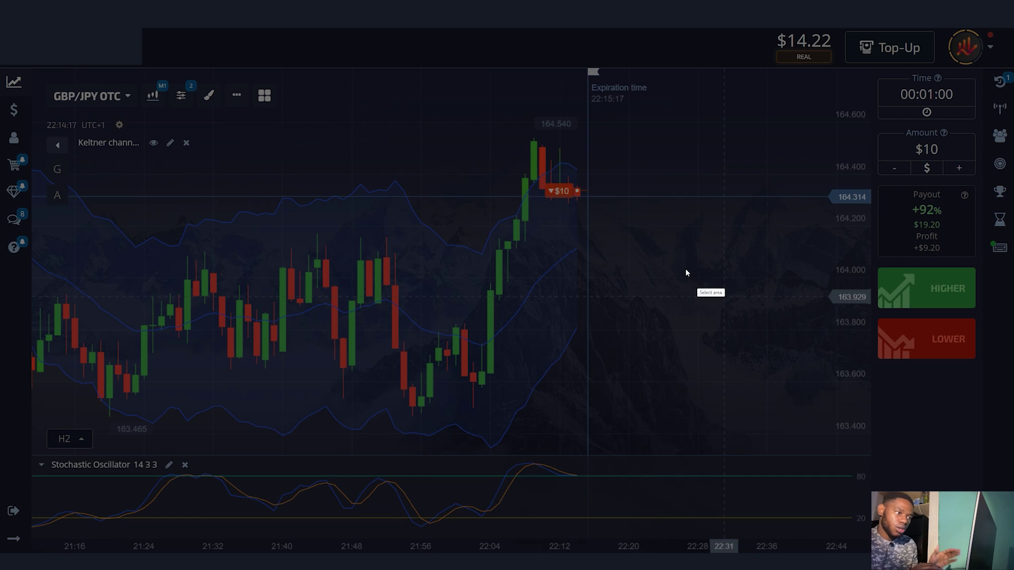
Step: Capture the GBP/JPY rise, box the peak candles and Stochastic turn, and add two downward arrows
left_click_drag(407, 101, 703, 507)
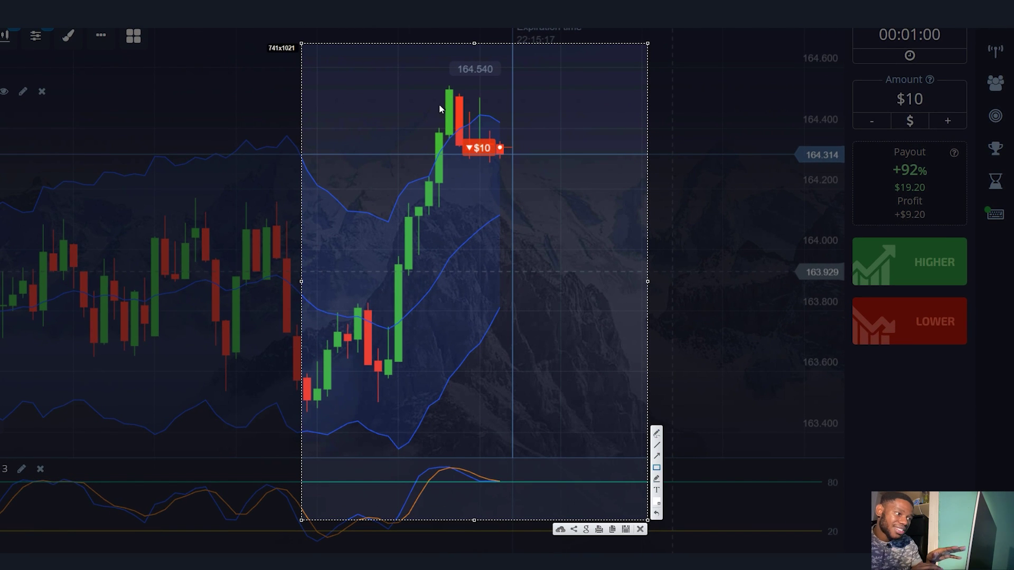
left_click_drag(424, 88, 486, 138)
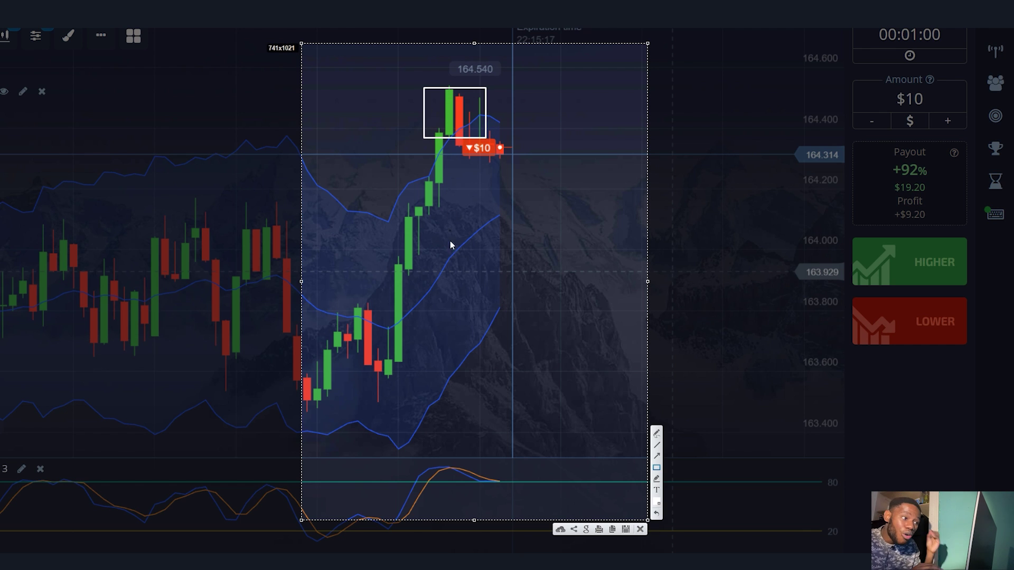
left_click_drag(462, 465, 508, 492)
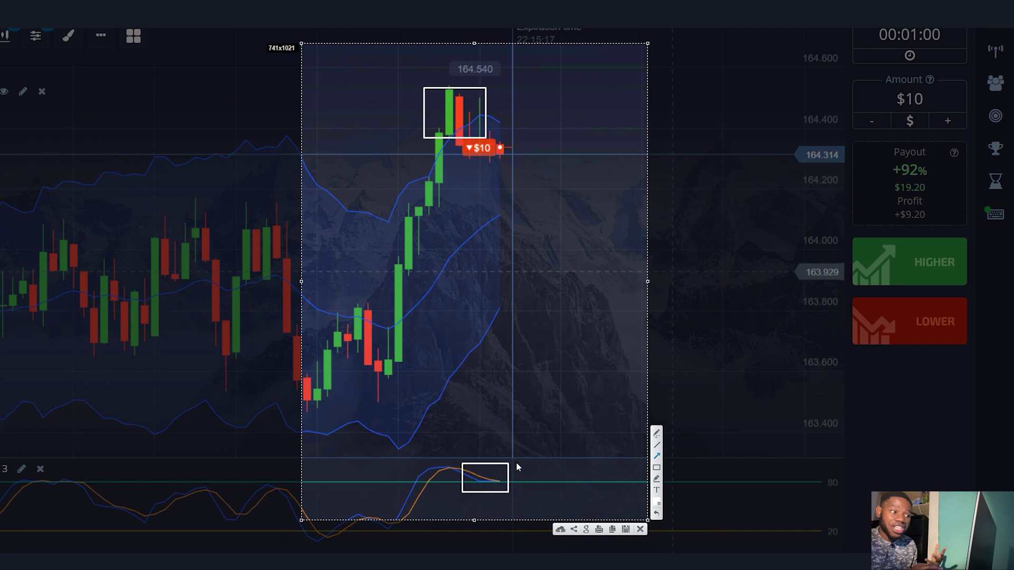
left_click_drag(517, 463, 533, 483)
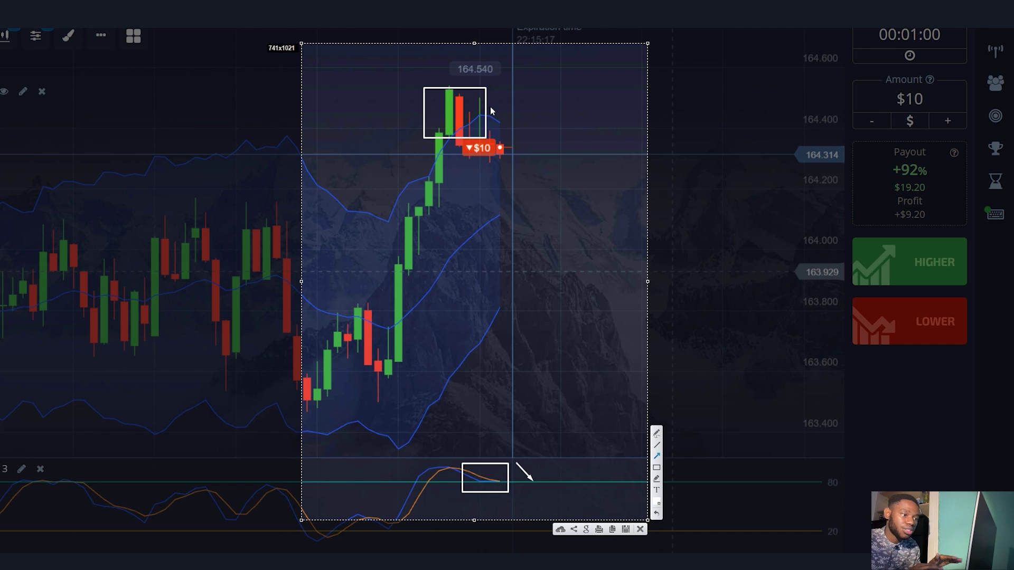
left_click_drag(491, 108, 556, 199)
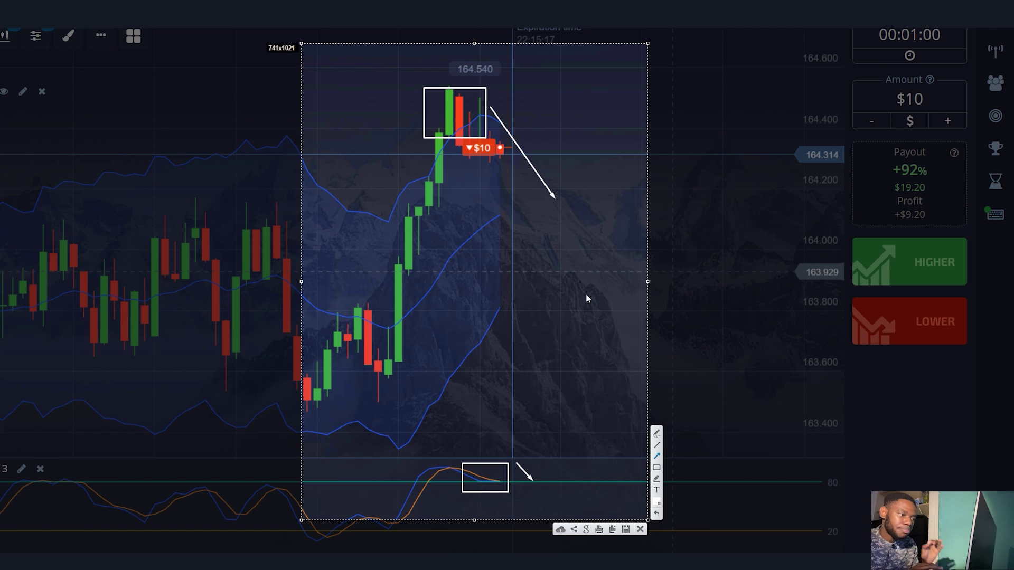
Step: Close the screenshot and place a $14.22 Higher trade on AUD/USD OTC using the full balance
left_click(666, 523)
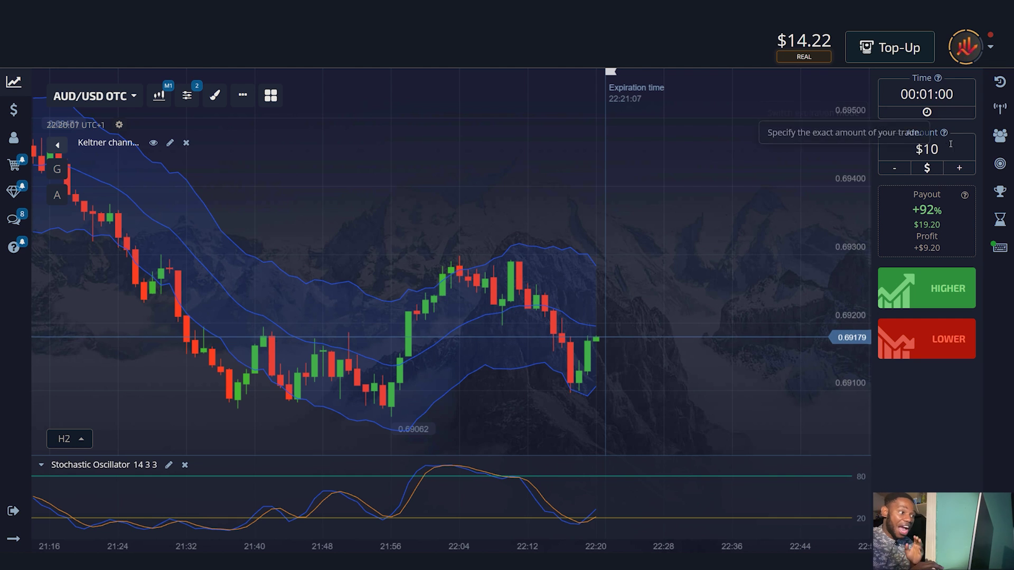
left_click(959, 168)
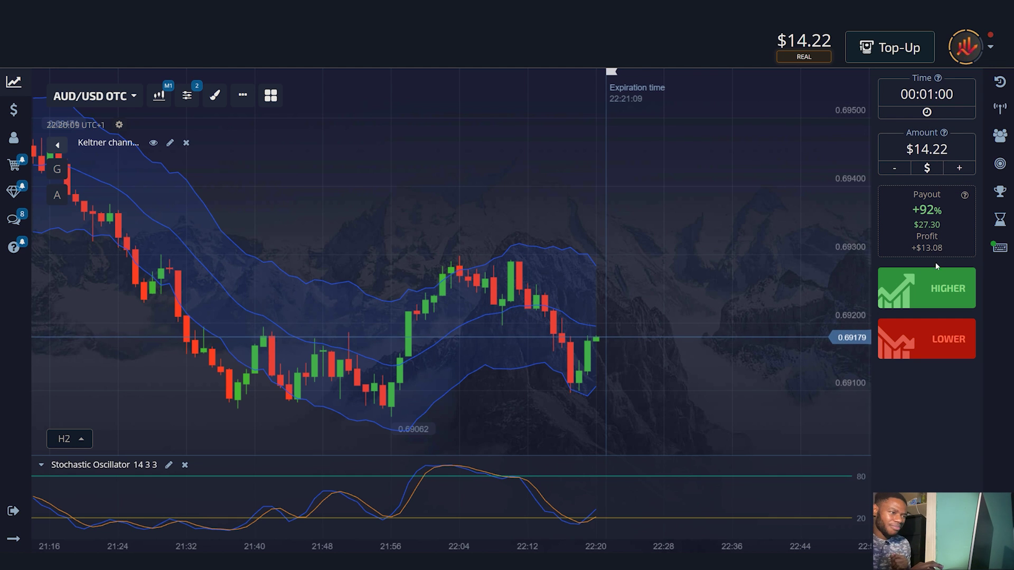
left_click(929, 288)
scroll(766, 355, "up", 2)
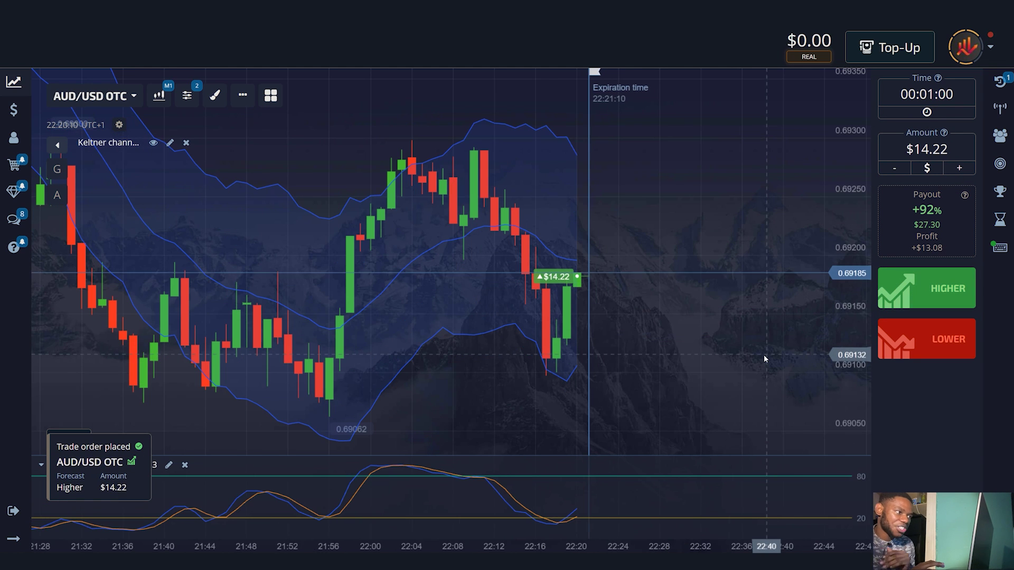
Step: Capture the AUD/USD chart, box the lower-band candles and Stochastic cross near 20, add upward arrows, then close
key("Print")
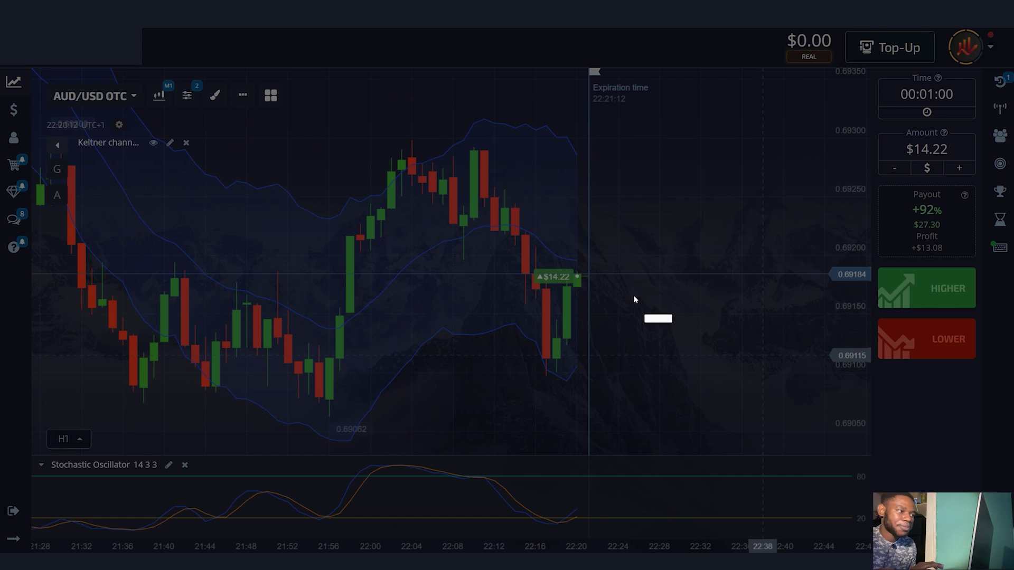
left_click_drag(396, 197, 702, 530)
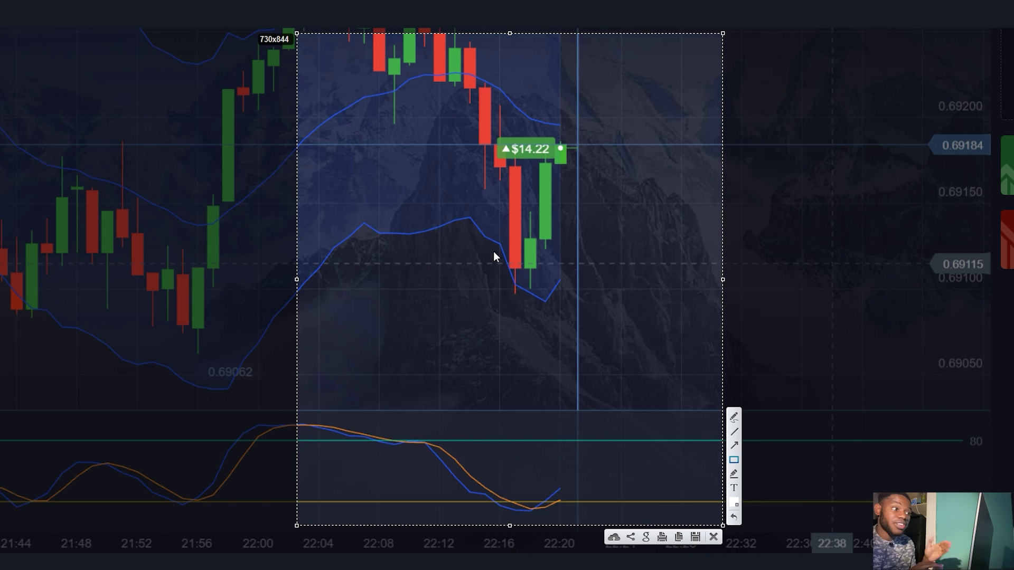
left_click_drag(493, 253, 553, 307)
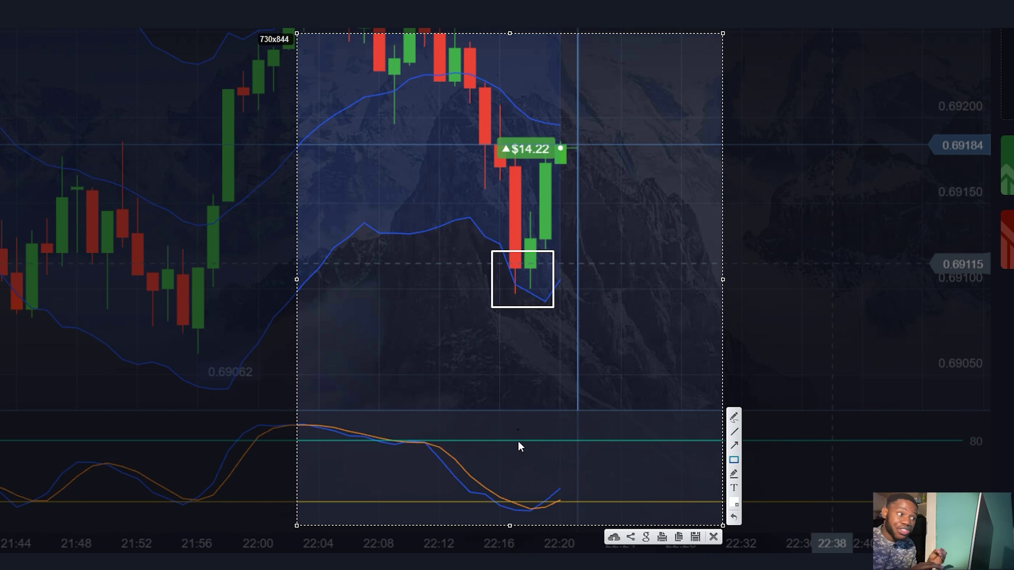
left_click_drag(519, 472, 570, 515)
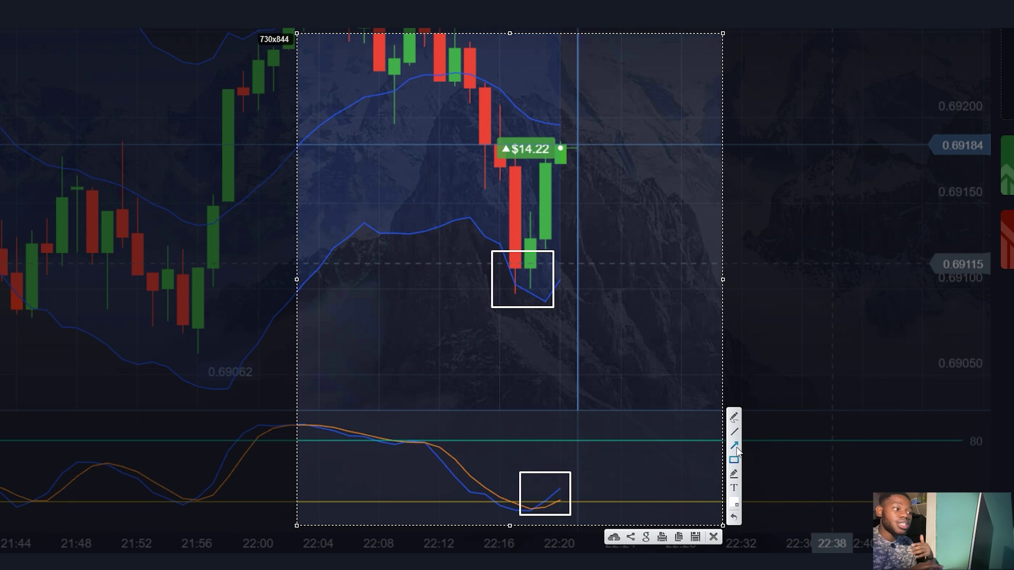
left_click_drag(584, 509, 603, 480)
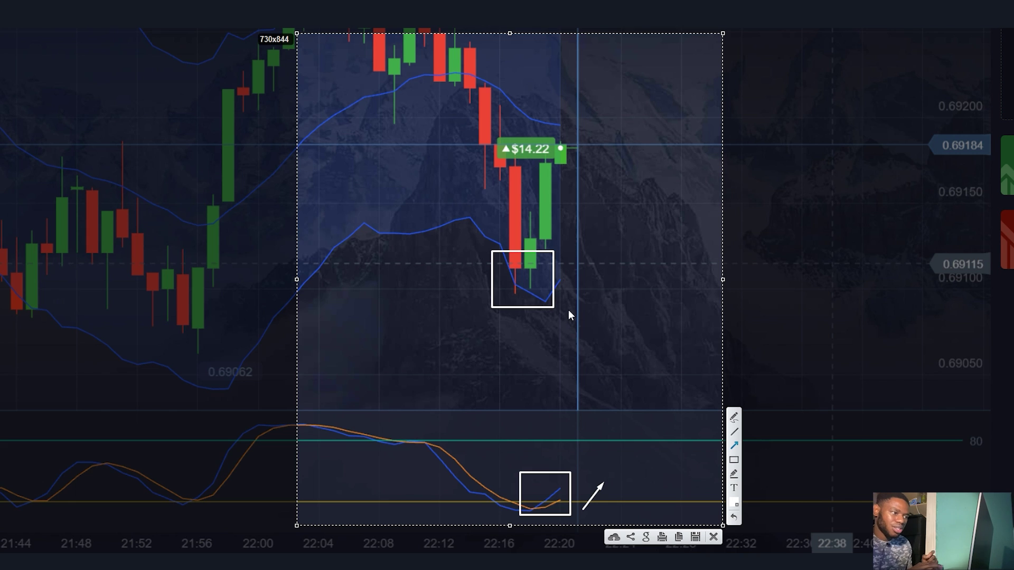
left_click_drag(560, 289, 628, 192)
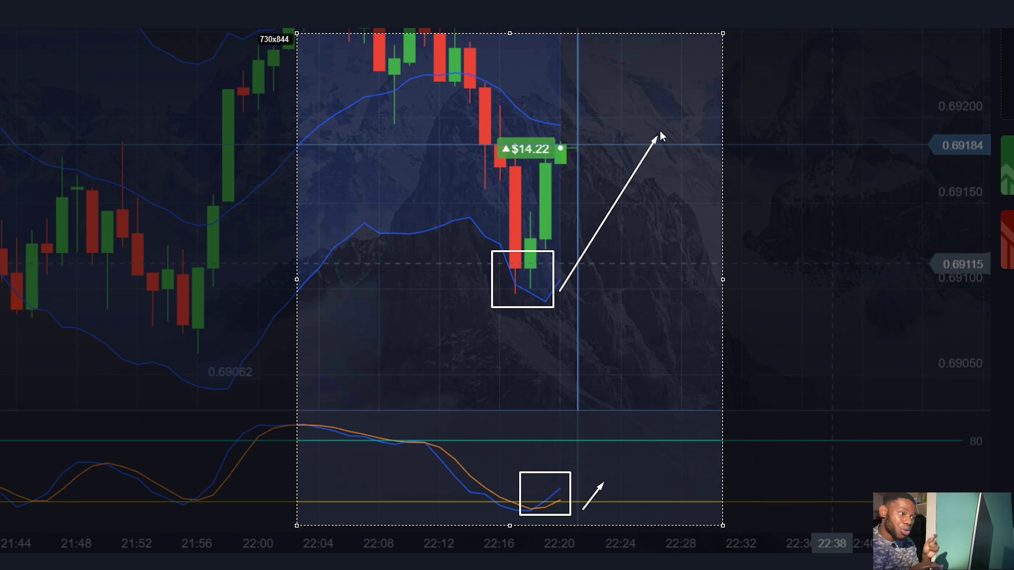
left_click_drag(680, 96, 684, 86)
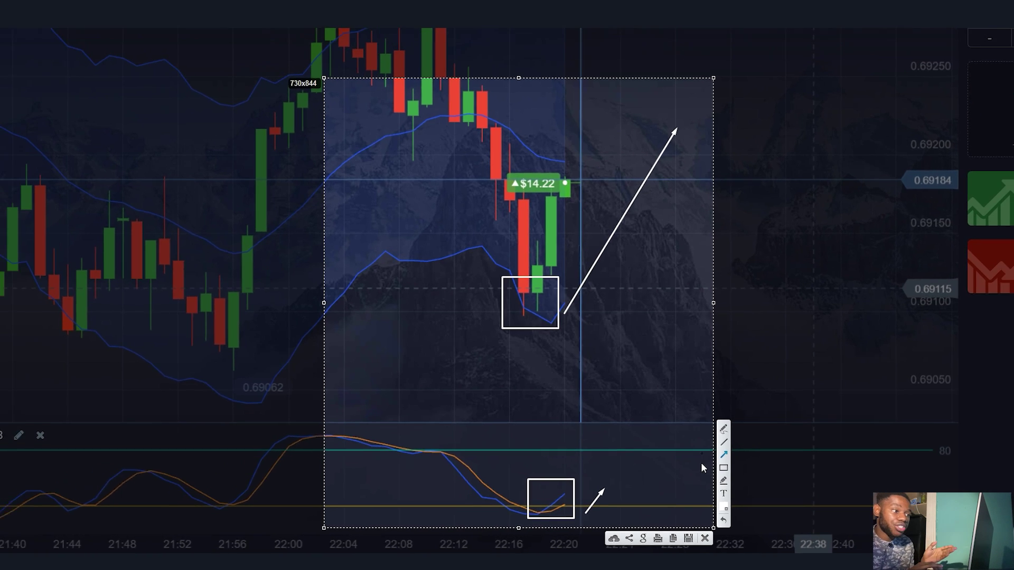
left_click(714, 537)
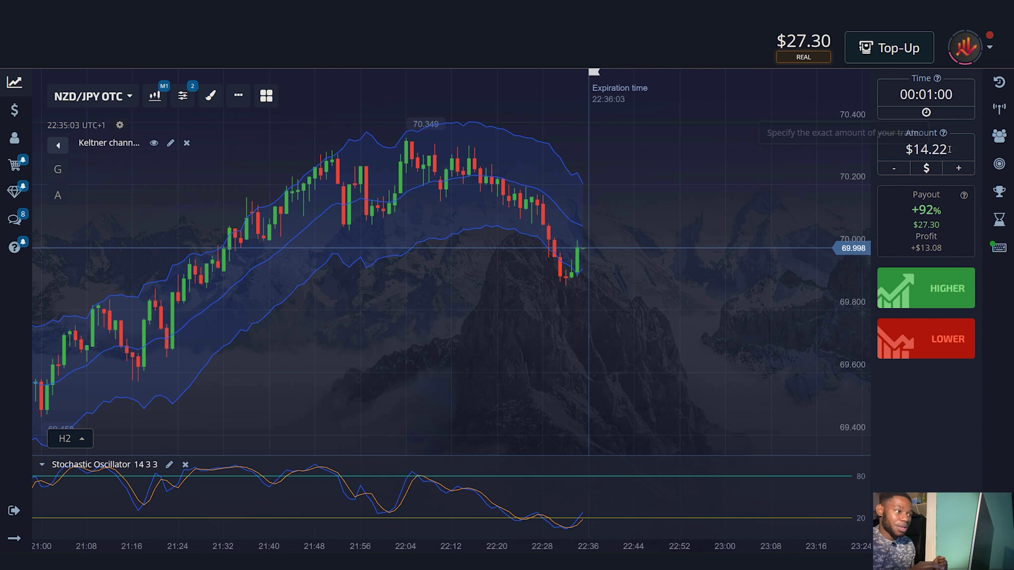
Step: Stake the full $27.3 balance on a Higher NZD/JPY OTC trade, then begin a screen capture
left_click(956, 168)
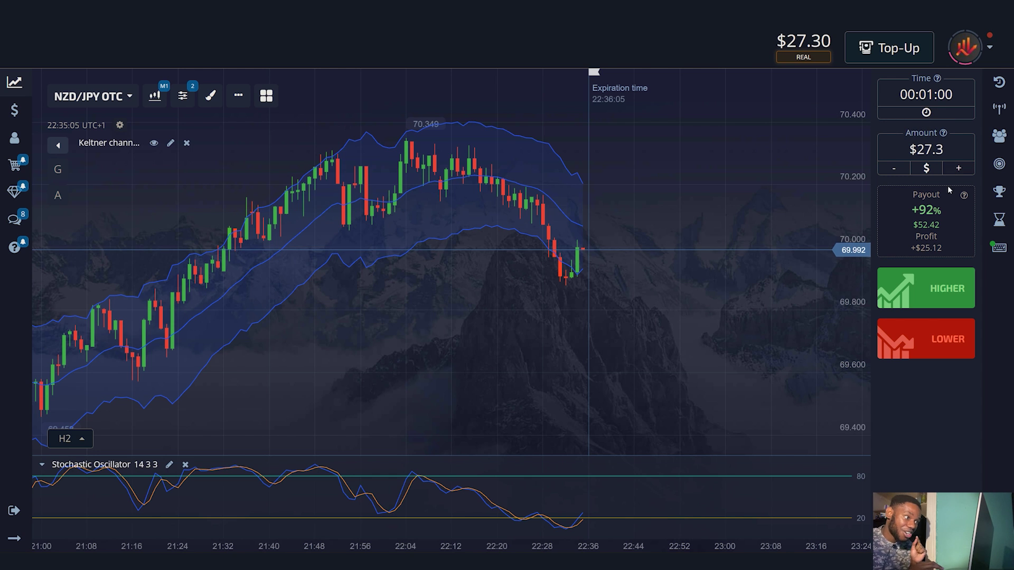
left_click(924, 282)
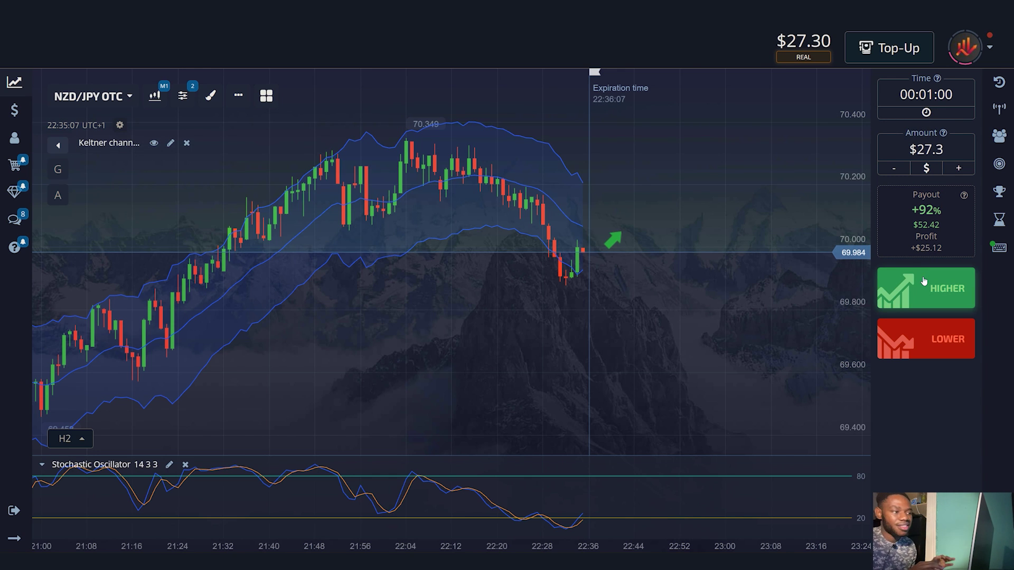
scroll(703, 319, "up", 1)
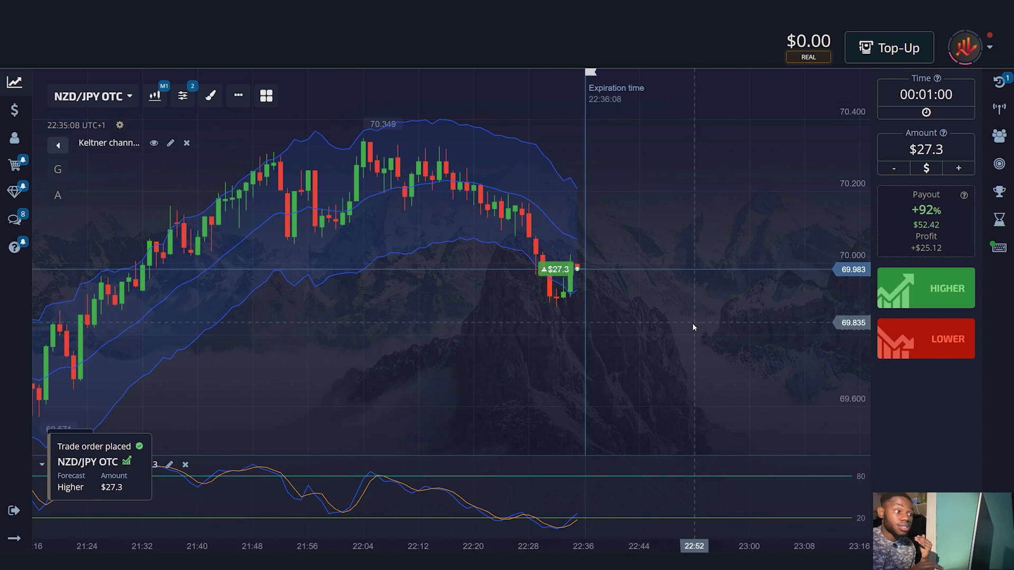
scroll(686, 330, "up", 1)
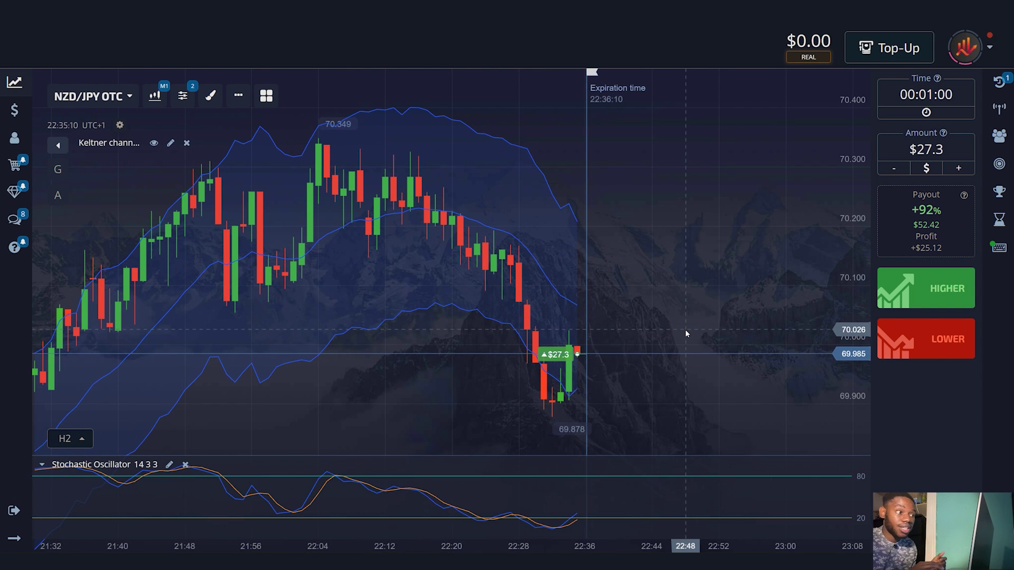
key("Print")
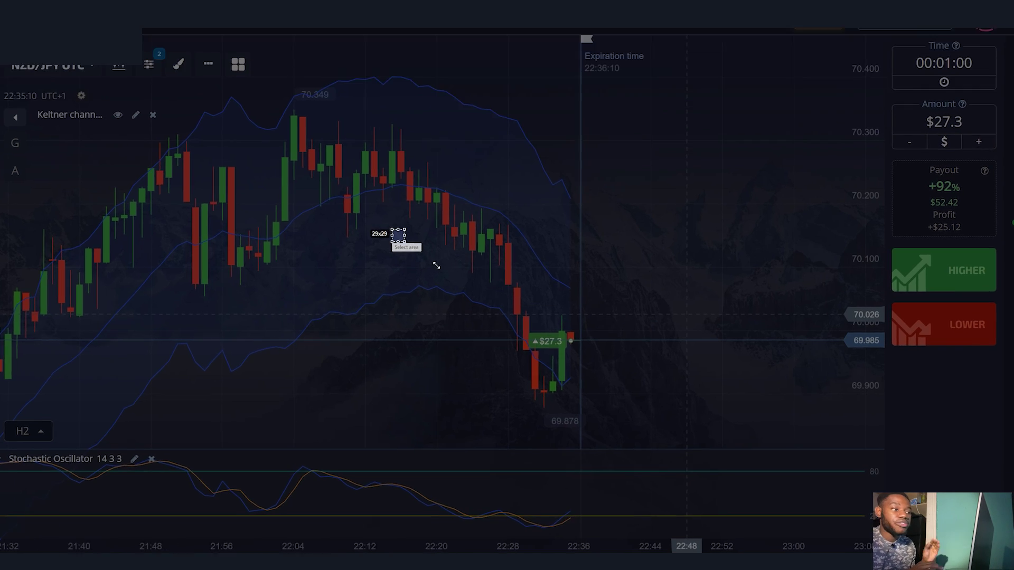
Step: Capture the recent candles and stochastic, boxing the lower-band bounce and the stochastic turn near 20
left_click_drag(410, 249, 709, 537)
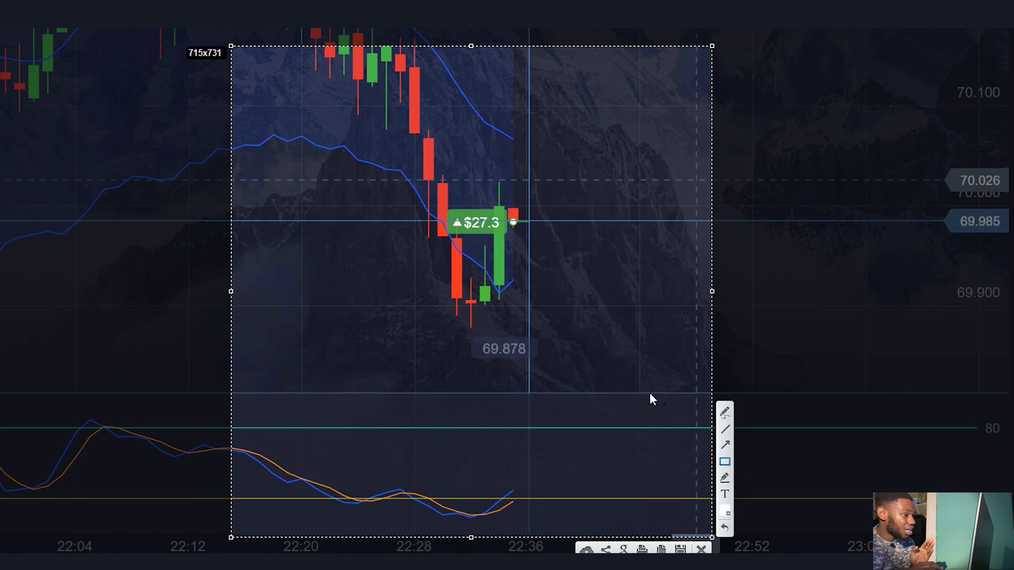
left_click_drag(442, 258, 444, 257)
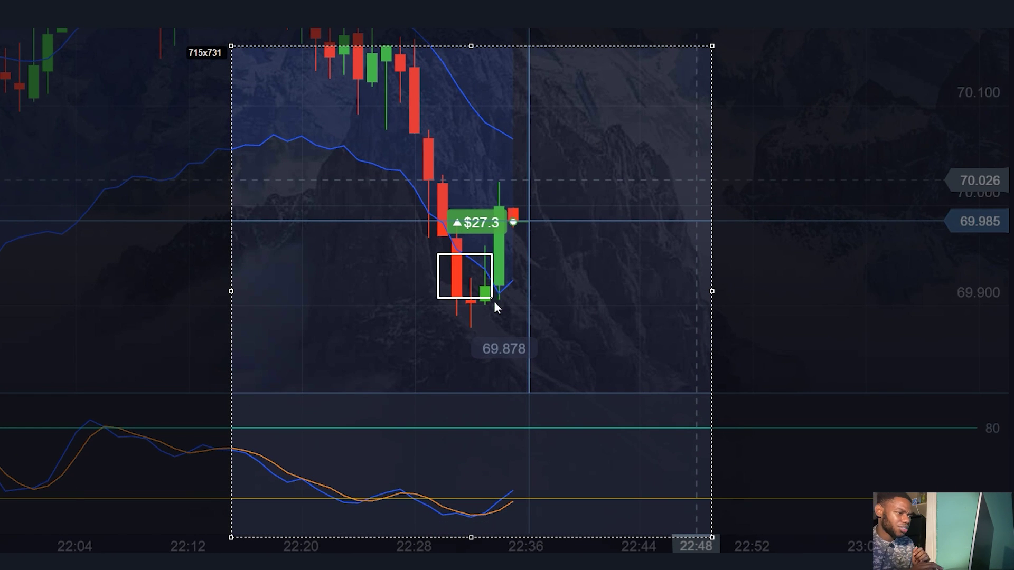
left_click_drag(512, 323, 516, 325)
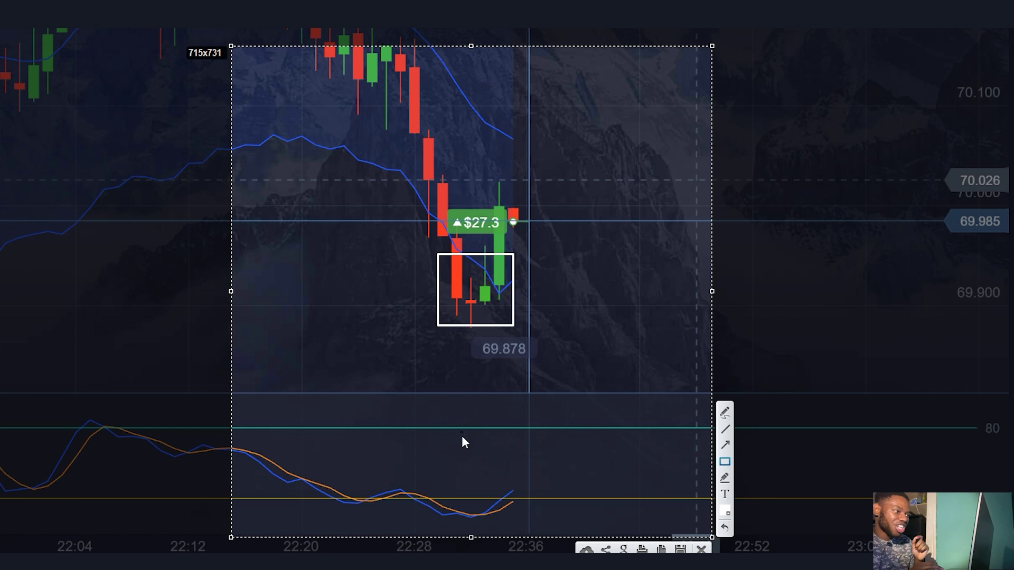
left_click_drag(464, 473, 527, 529)
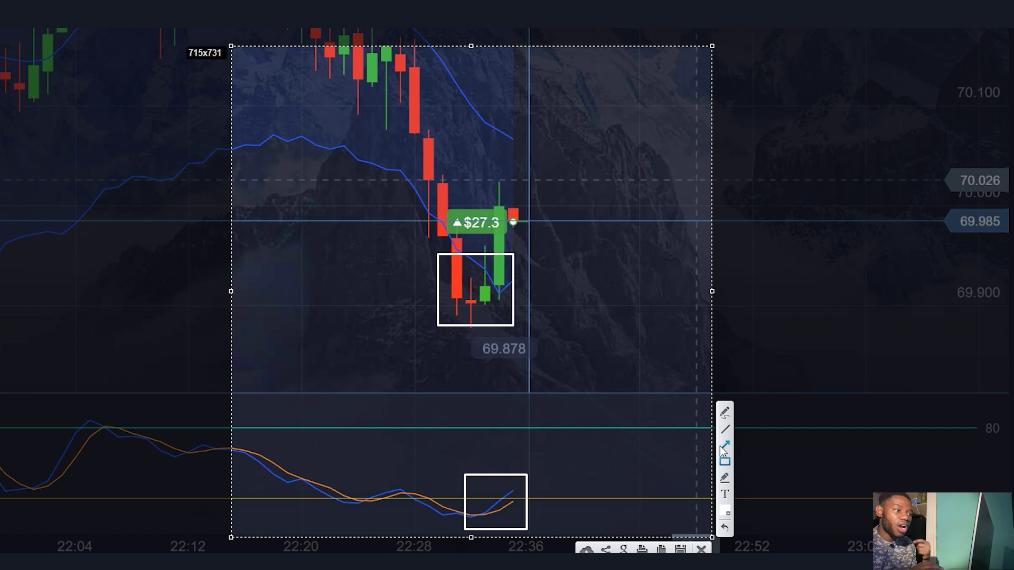
Step: Draw upward arrows beside the stochastic box and rising from the boxed candles
left_click_drag(544, 518, 564, 489)
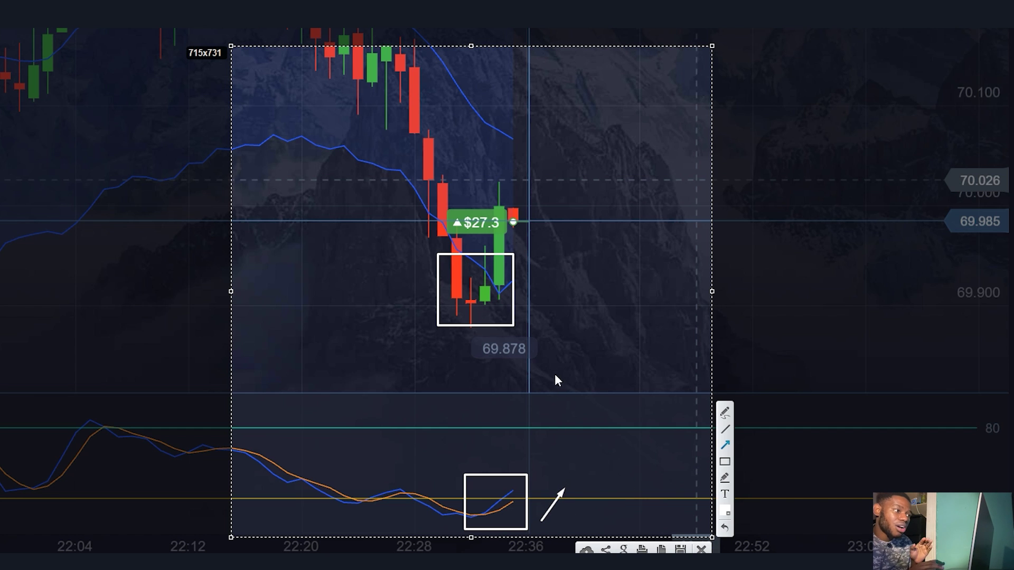
left_click_drag(530, 275, 538, 262)
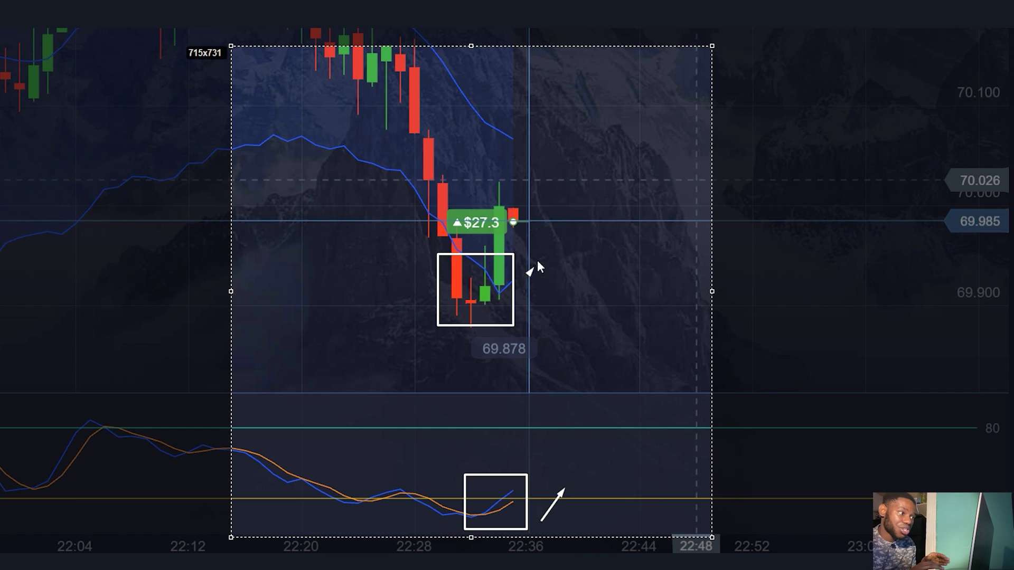
left_click_drag(598, 141, 598, 142)
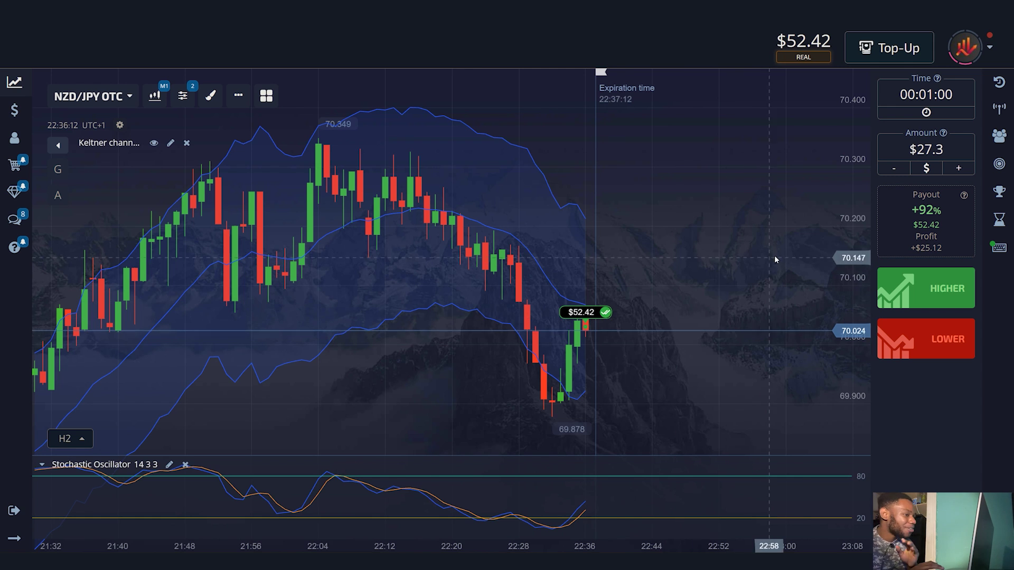
Step: Zoom out and pan back to show NZD/JPY candles from about 13:40 to 16:36
scroll(792, 241, "down", 3)
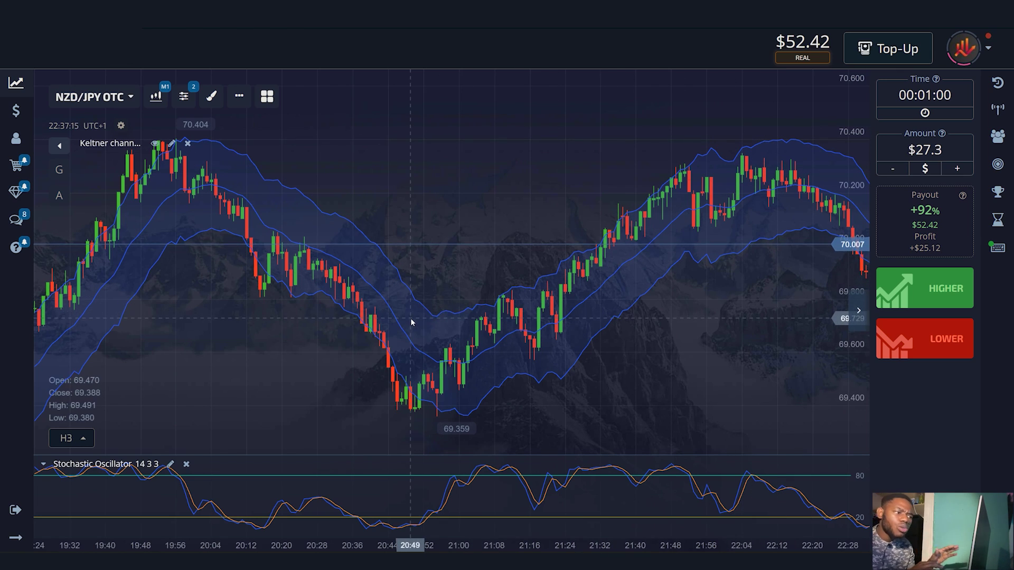
left_click_drag(412, 323, 680, 323)
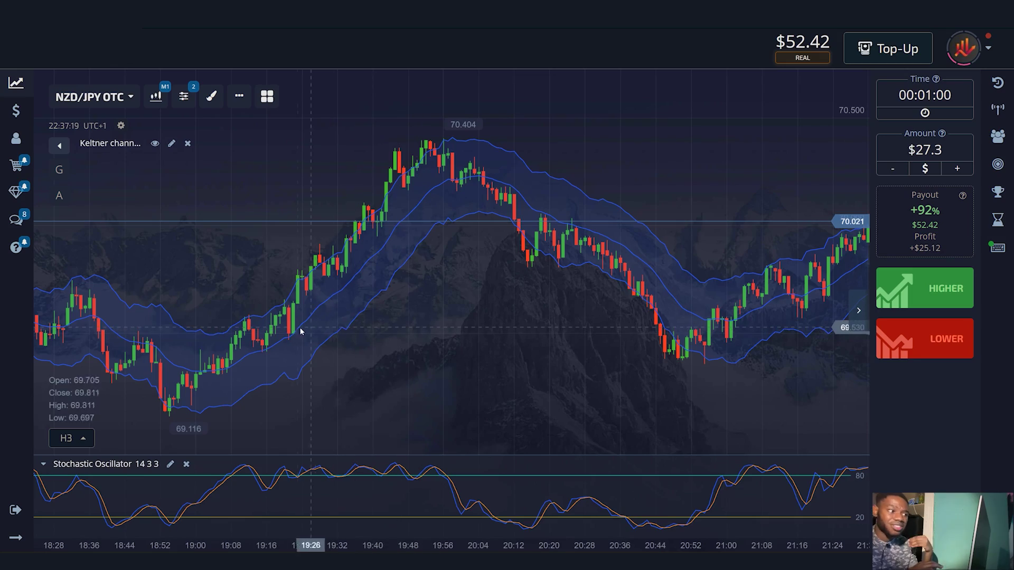
left_click_drag(269, 330, 724, 323)
left_click_drag(335, 347, 740, 353)
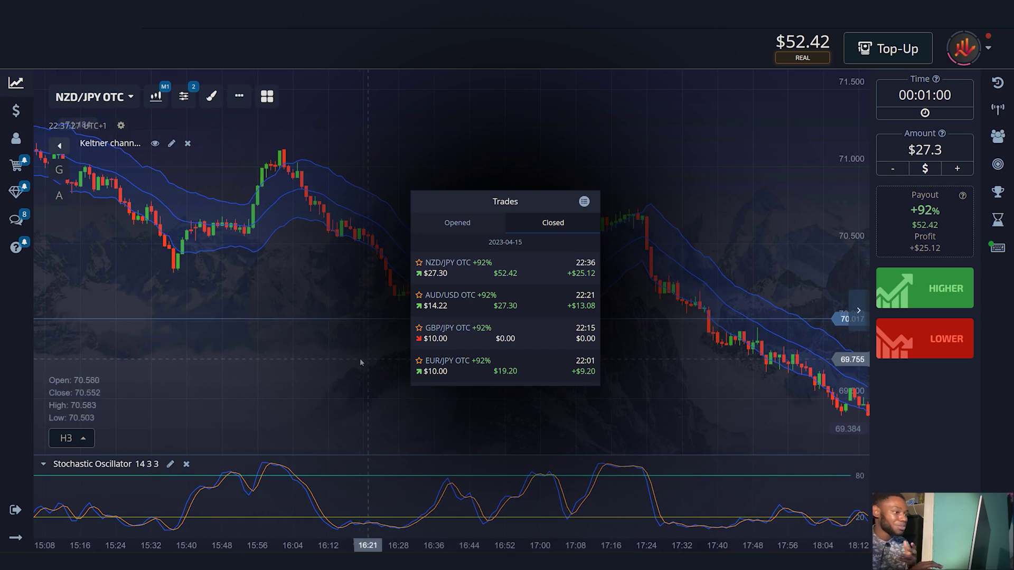
left_click_drag(343, 359, 885, 361)
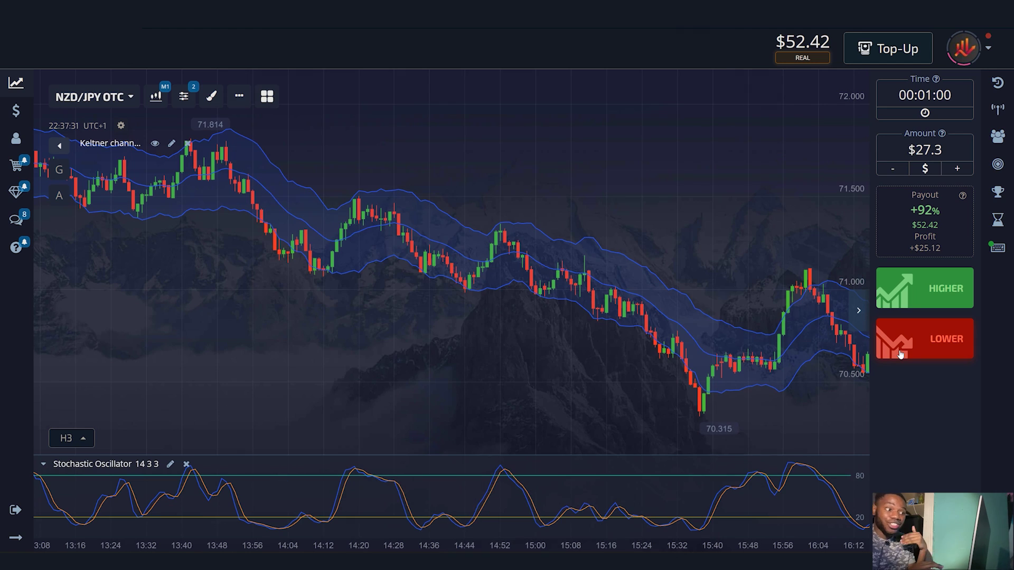